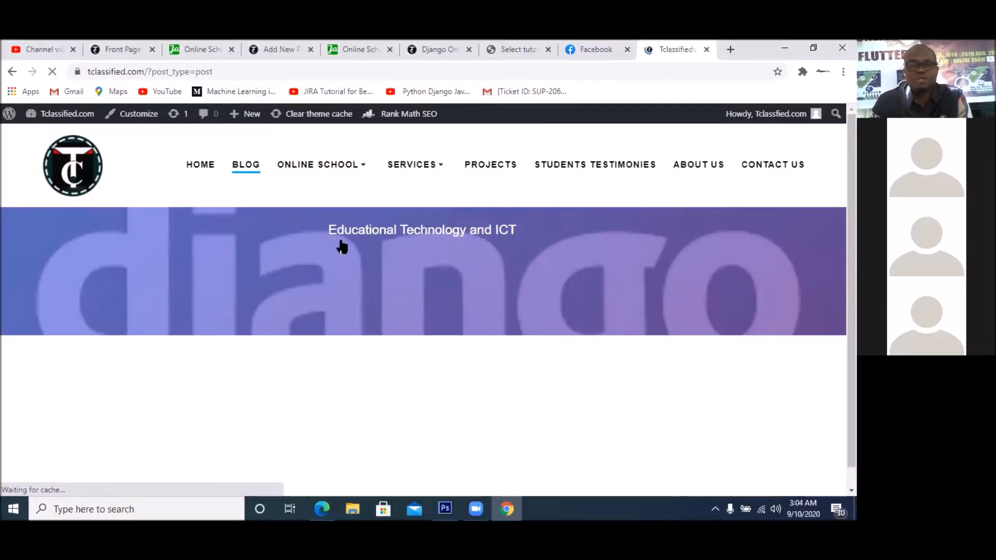
- Find the PHOTOSHOP STACK UP post in the blog list and open it
scroll(341, 245, down, 5)
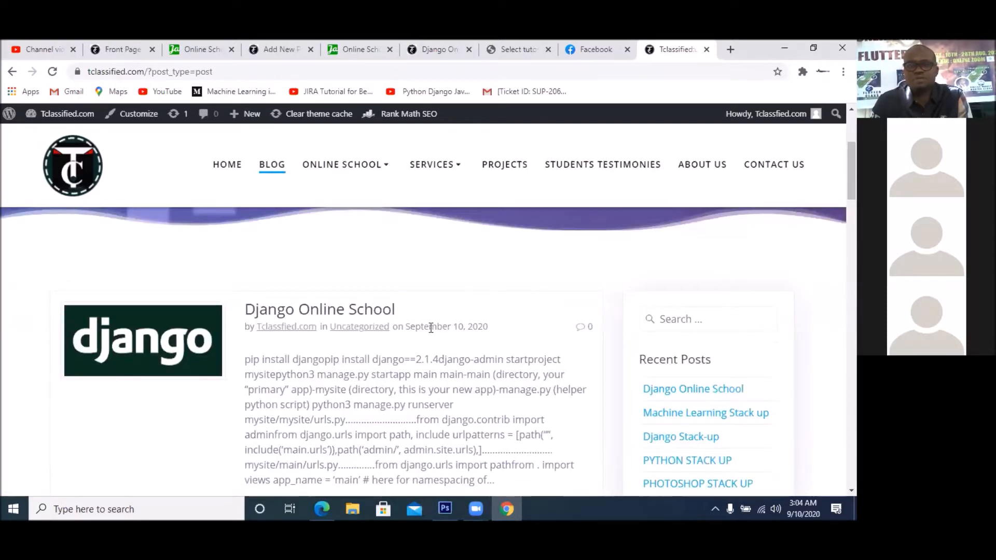
scroll(431, 328, down, 4)
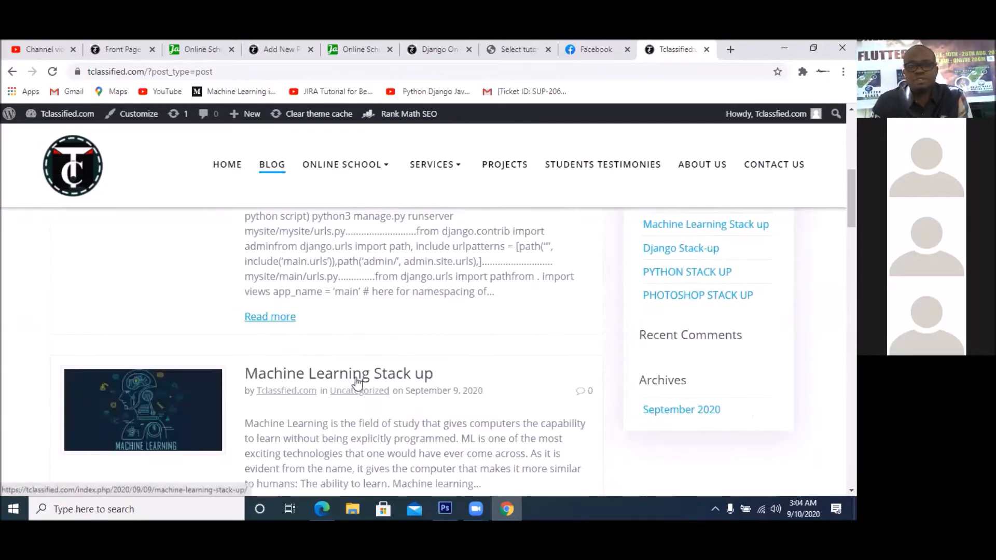
scroll(337, 354, down, 10)
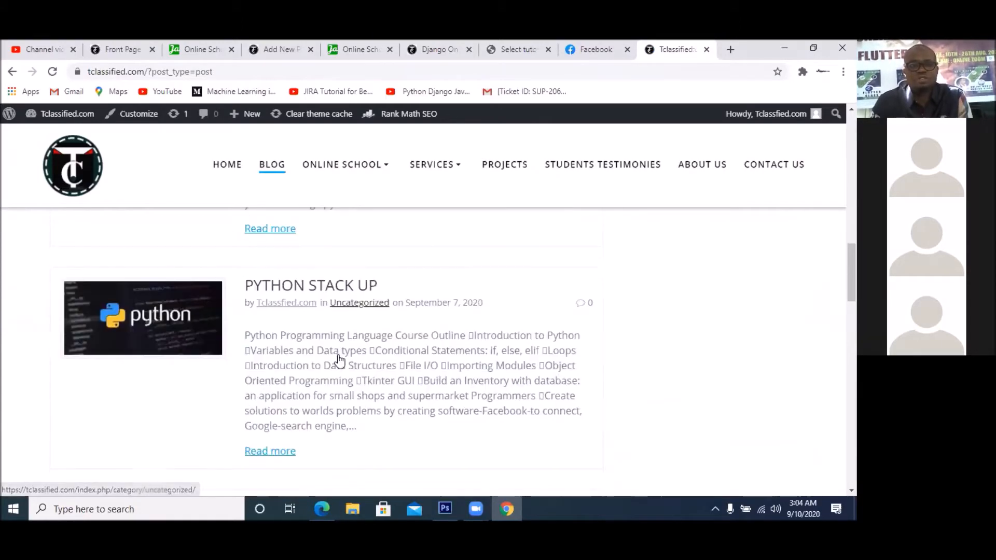
scroll(339, 353, down, 5)
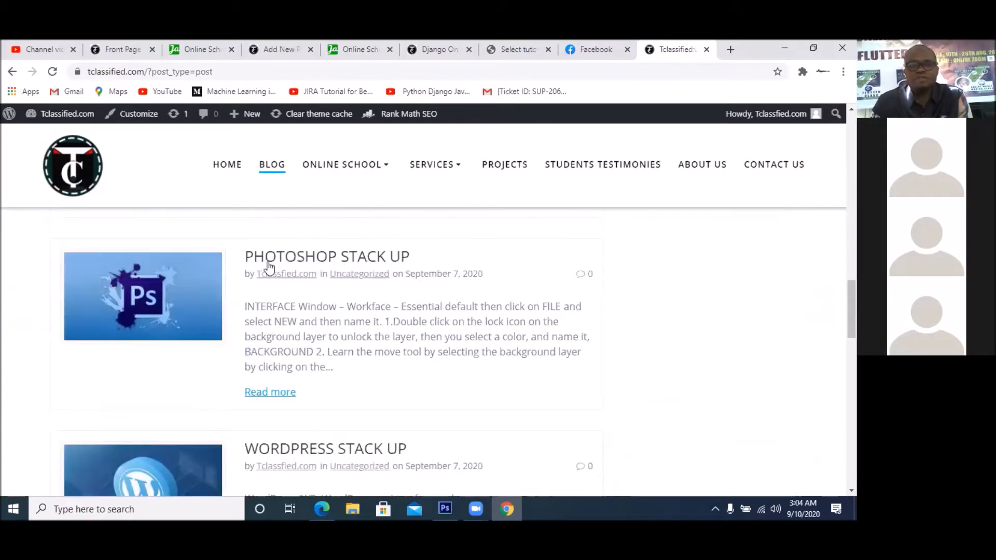
click(304, 267)
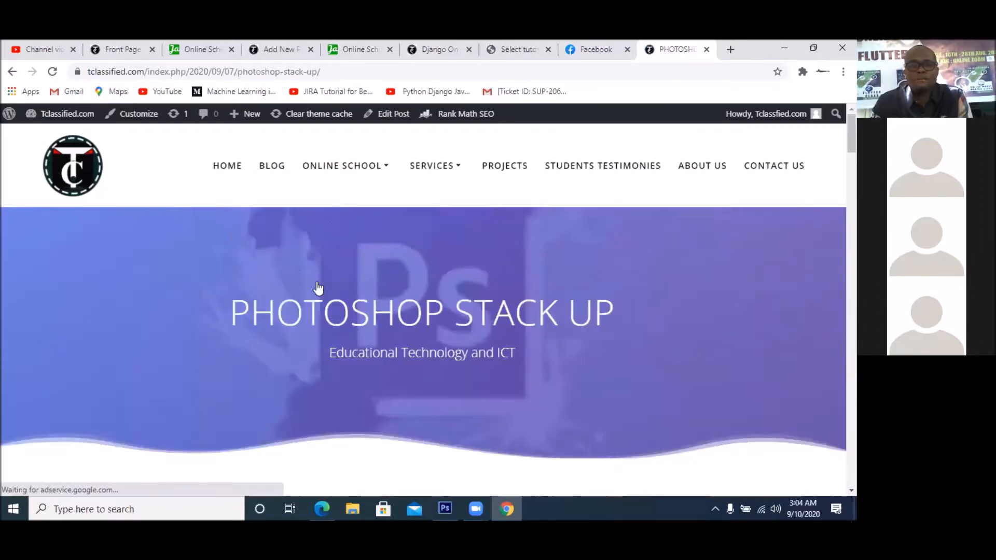
- Read through the Photoshop post down to the "Making an object disappear" instructions
scroll(328, 308, down, 8)
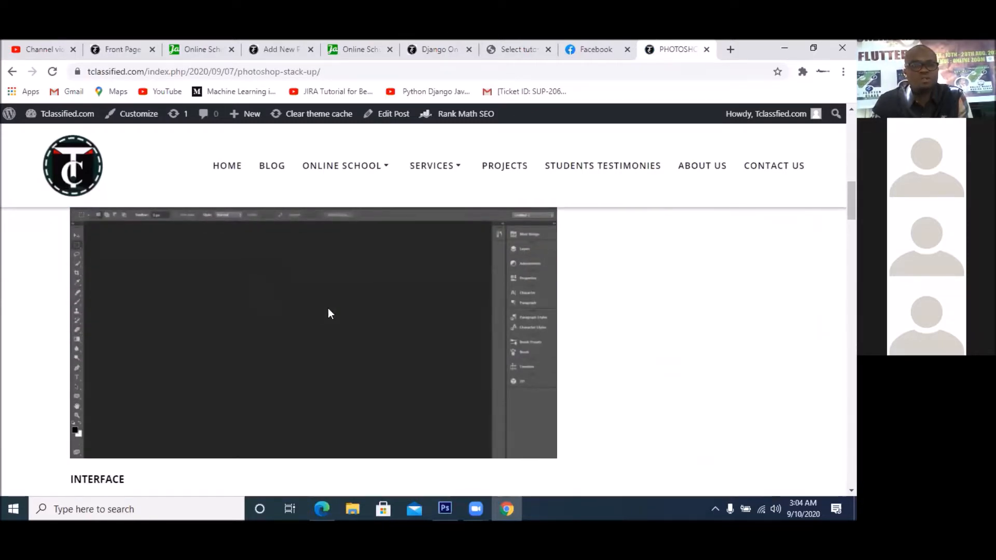
scroll(312, 327, up, 2)
scroll(296, 345, down, 4)
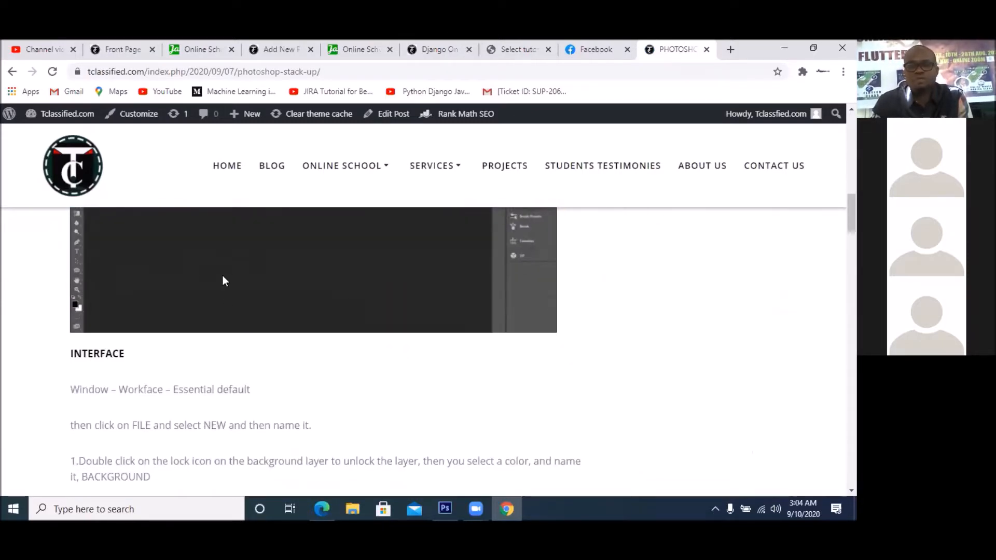
scroll(272, 297, down, 6)
scroll(231, 293, up, 4)
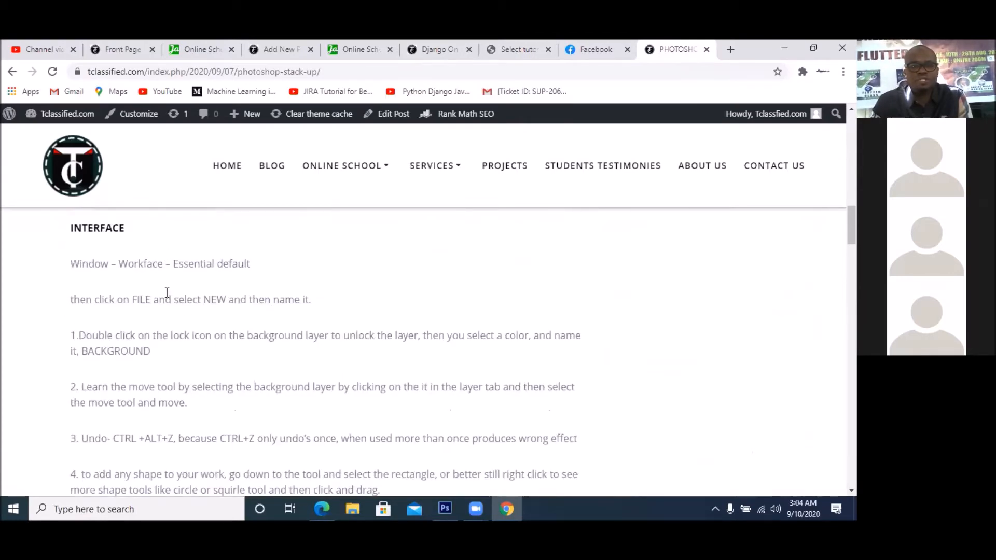
scroll(240, 388, down, 6)
scroll(240, 388, up, 4)
scroll(241, 388, up, 2)
scroll(241, 382, down, 12)
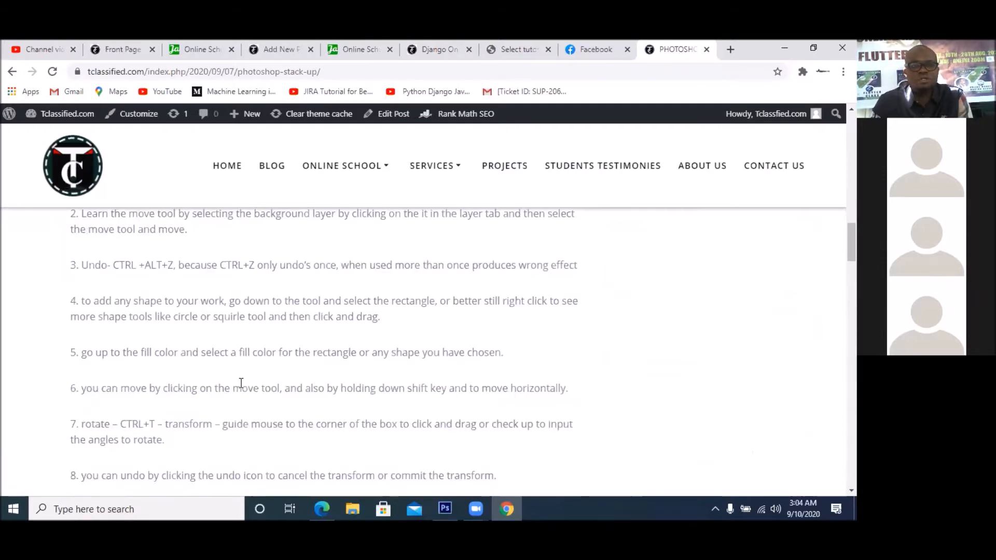
scroll(241, 383, up, 4)
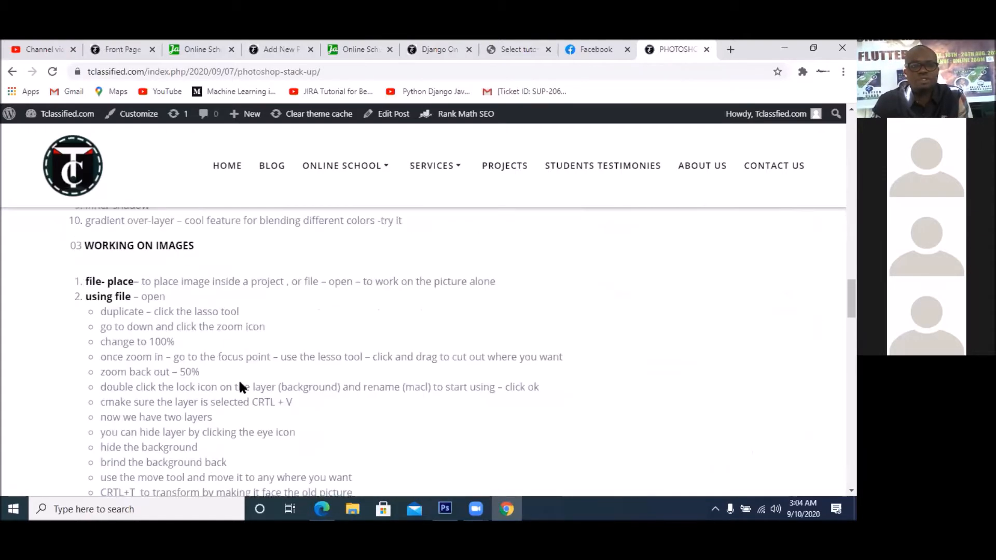
scroll(241, 383, down, 14)
scroll(241, 382, down, 5)
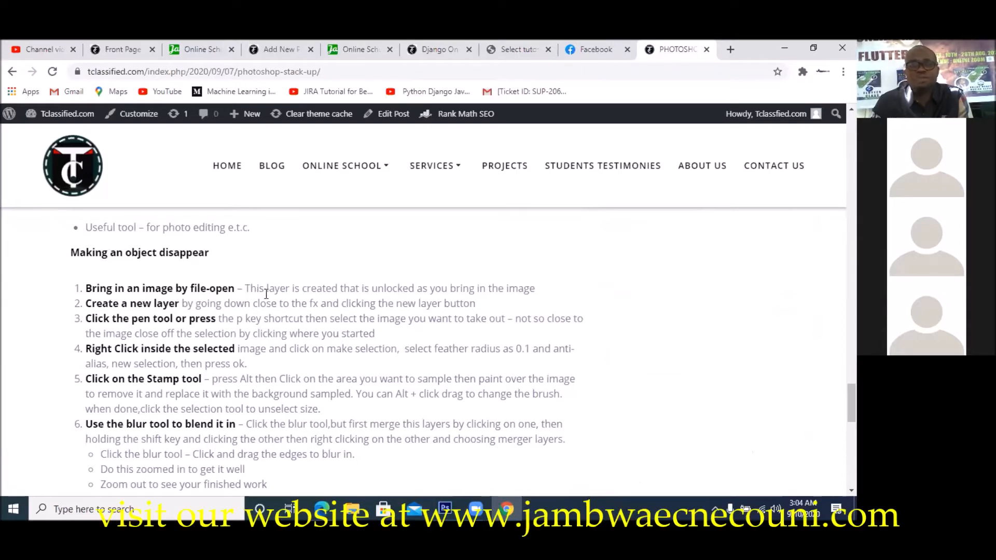
- Switch to Photoshop and create a new 1920 × 1080 pixel document named Imagedis
click(445, 509)
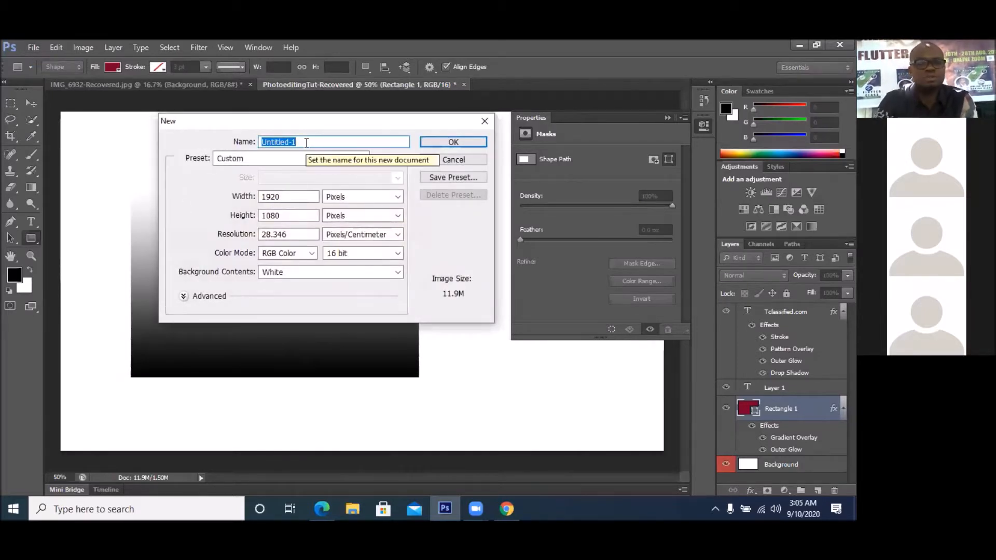
text(Imagedis)
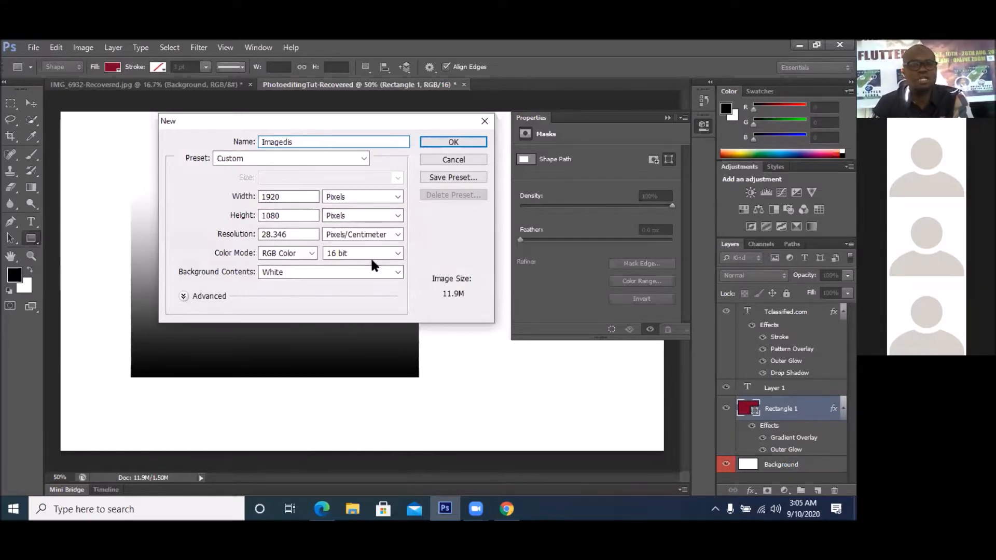
click(455, 144)
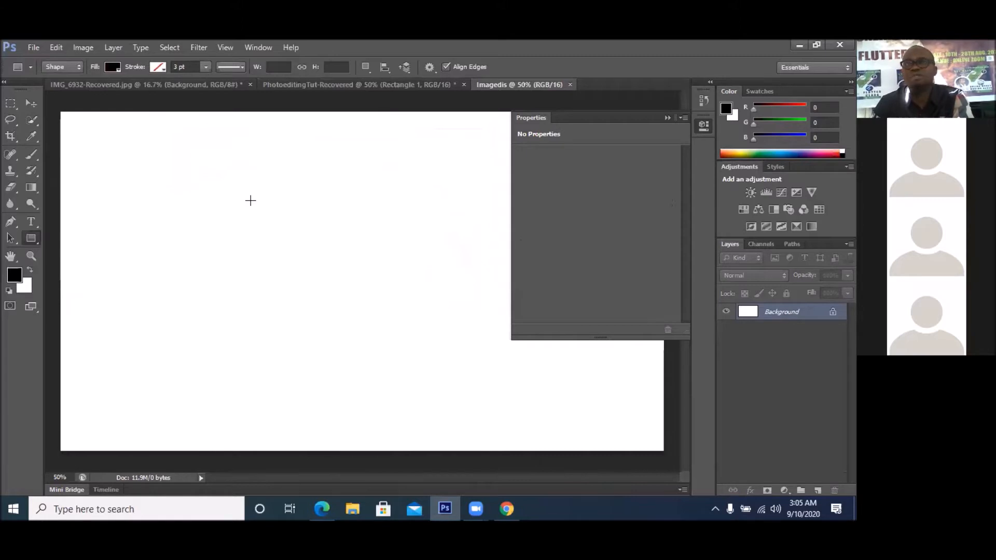
- Check the object-removal notes in Chrome, return to Photoshop and open the image IMG_6926 from the STUDIO PIXS folder
click(35, 48)
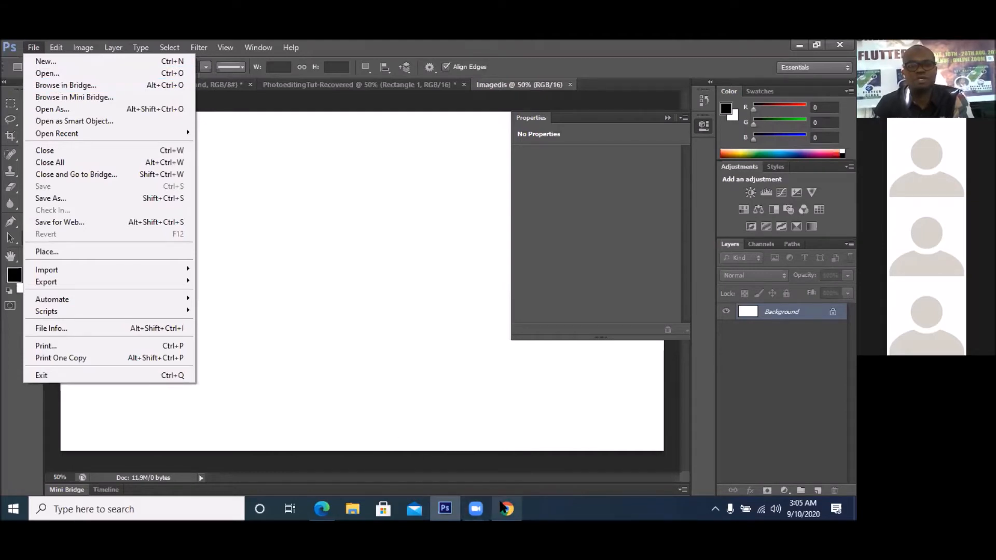
click(506, 510)
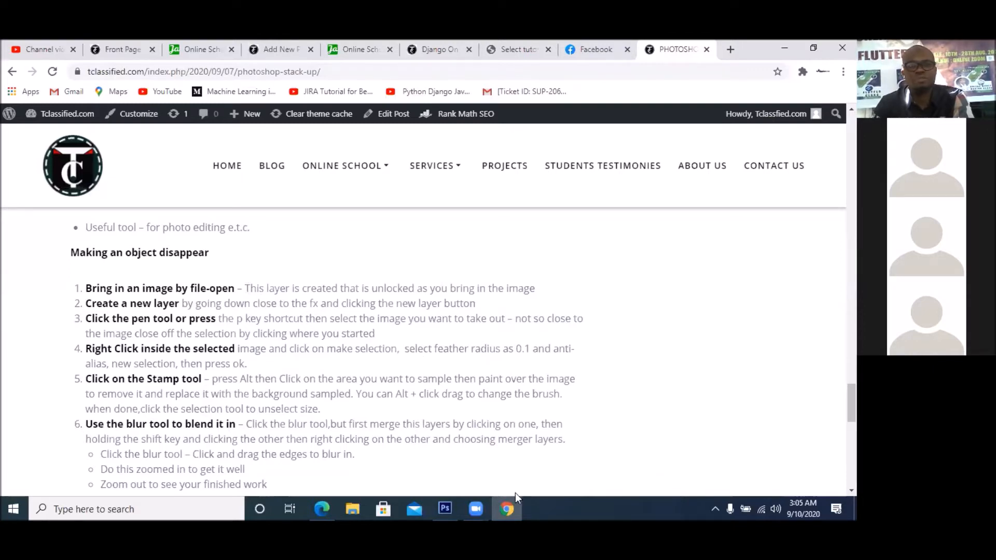
mouse_move(496, 499)
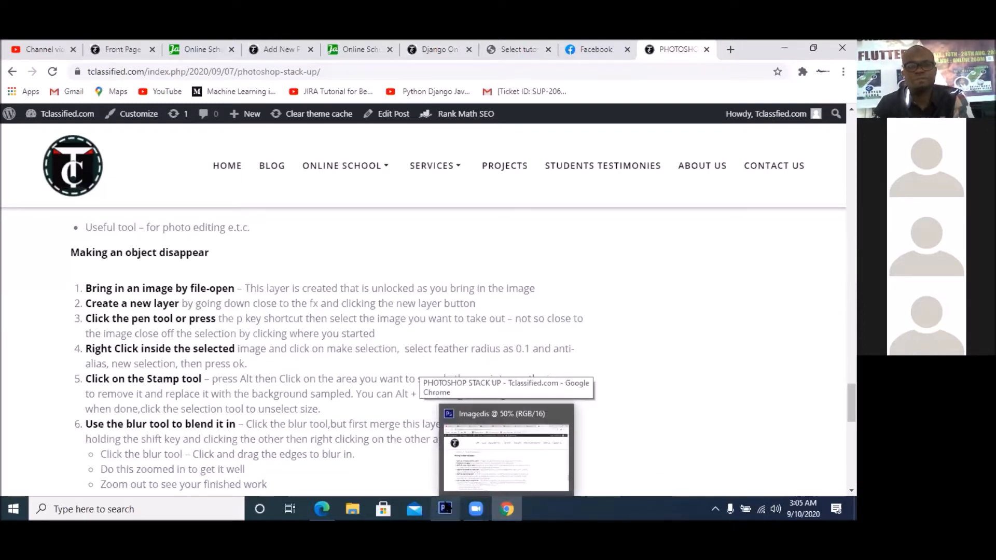
click(445, 456)
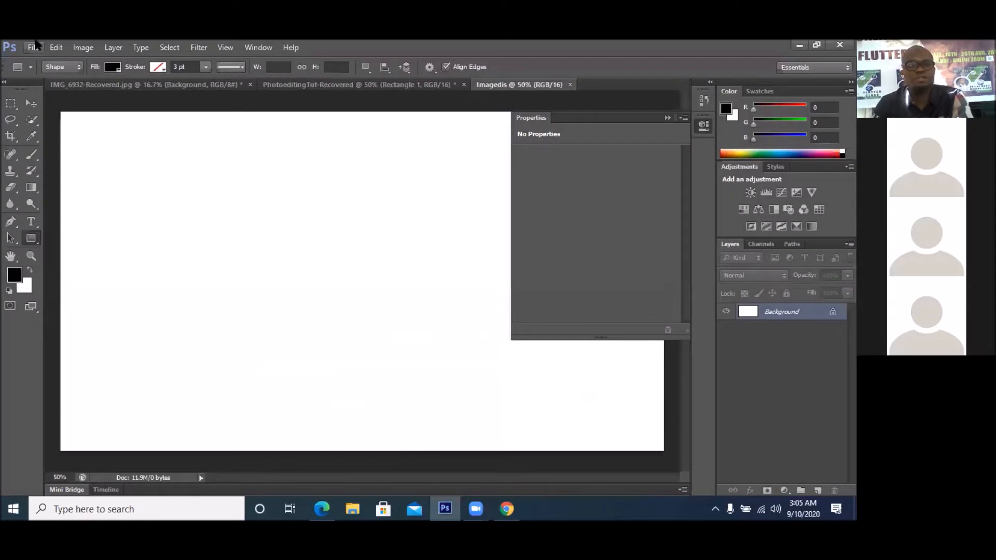
click(33, 48)
click(53, 74)
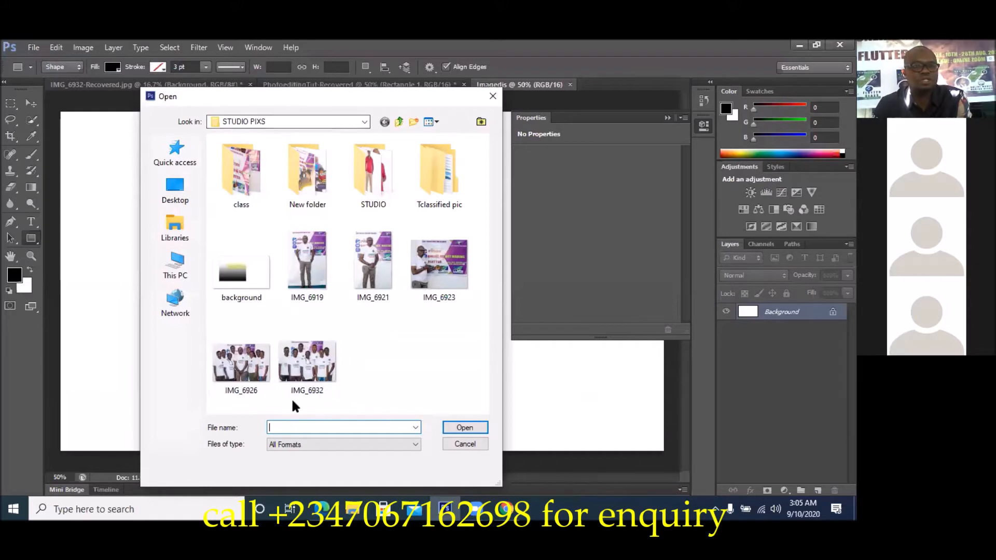
click(249, 372)
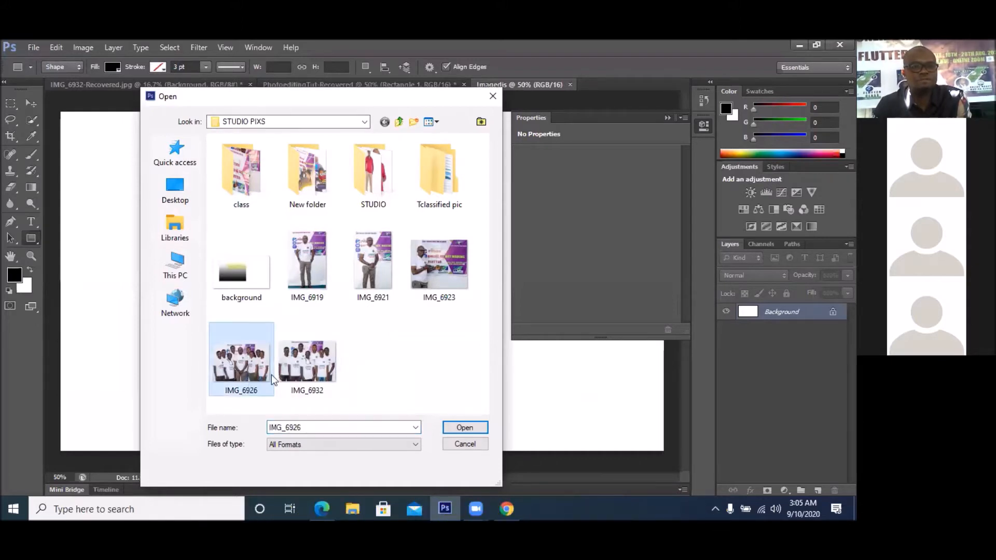
click(462, 427)
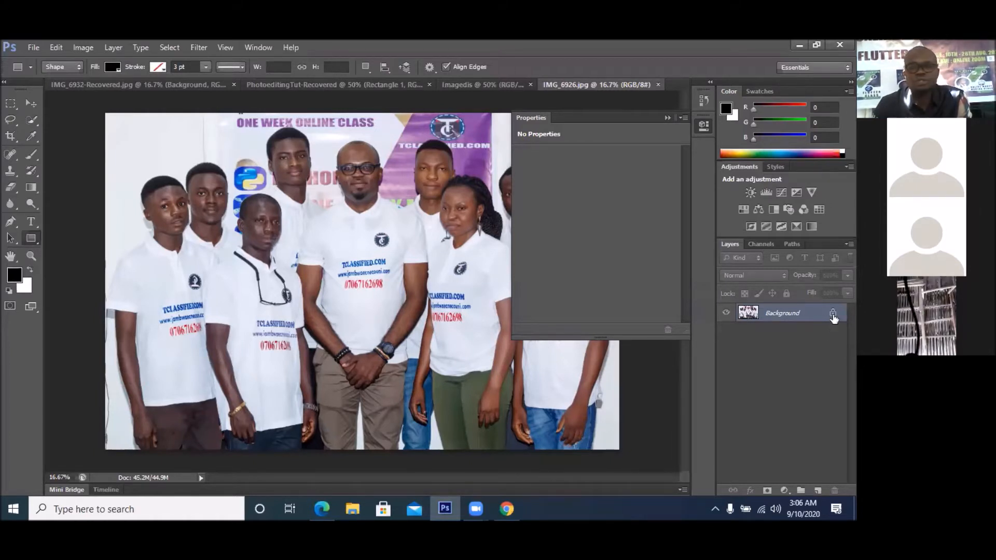
- Convert the photo's locked background into a regular layer named Background with a red colour label
double_click(834, 317)
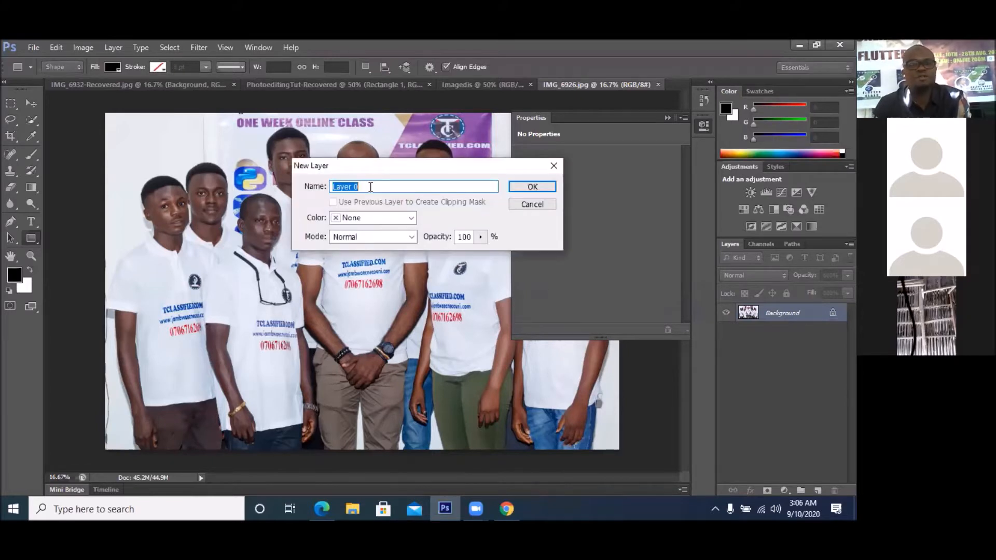
text(Bac)
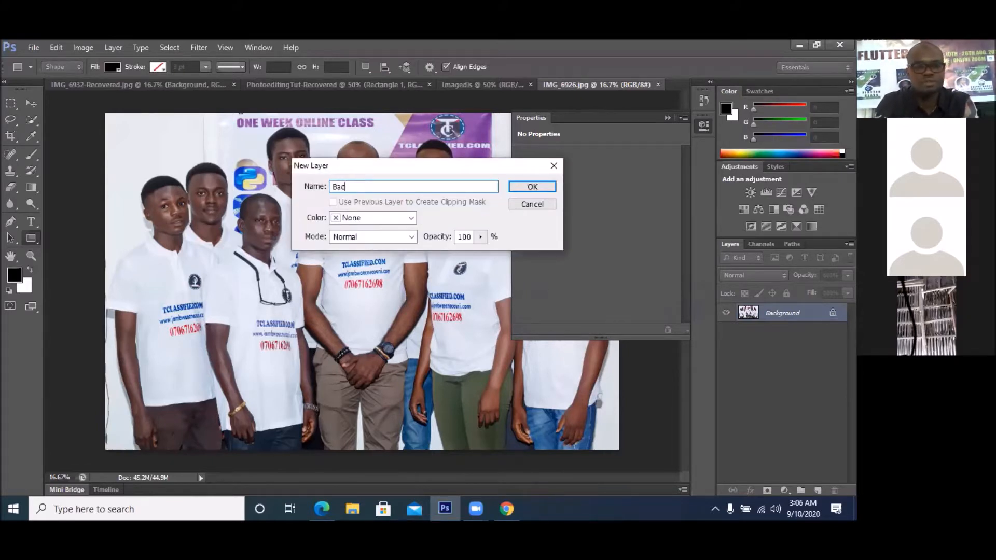
text(kground)
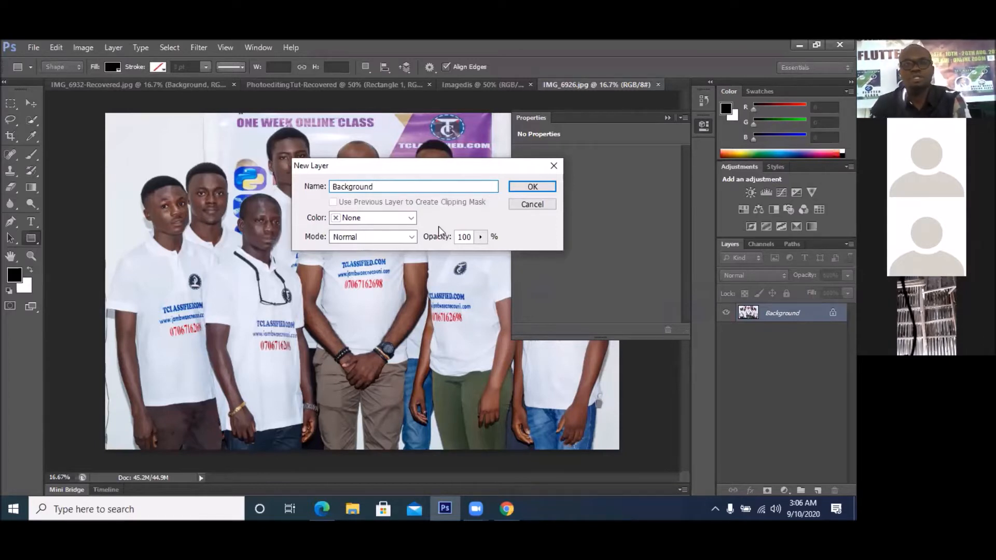
click(384, 218)
click(364, 256)
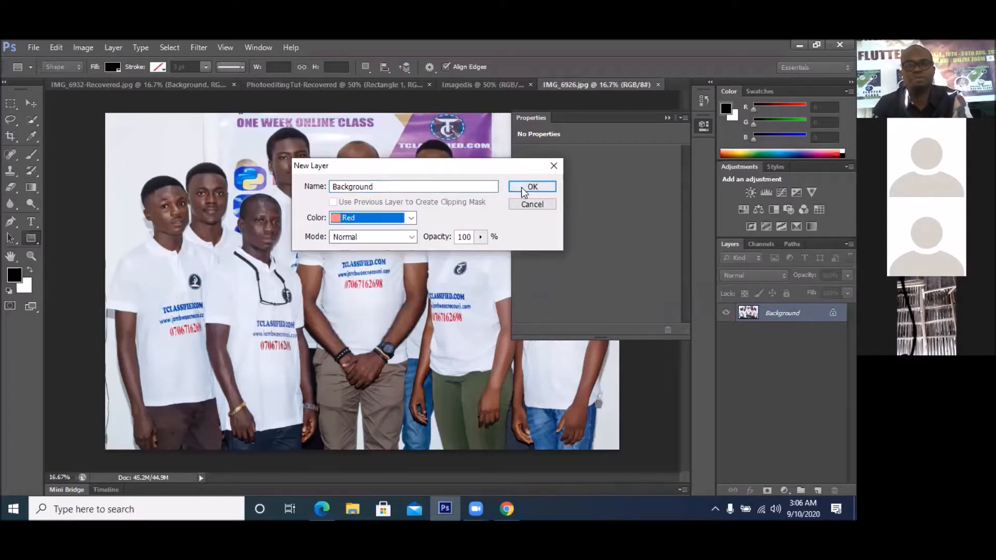
click(525, 187)
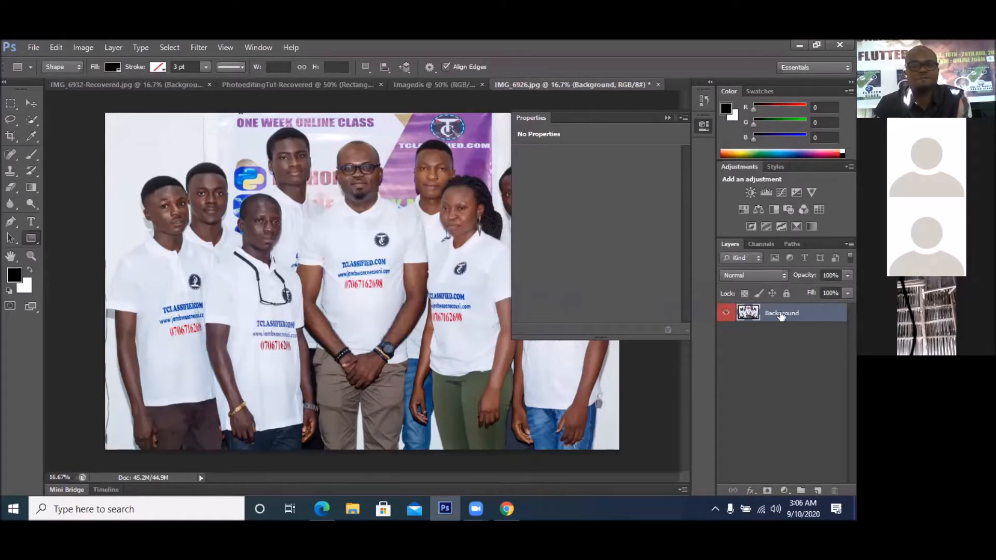
- Consult the object-removal notes in Chrome, return to Photoshop and add a new empty layer above Background
mouse_move(513, 507)
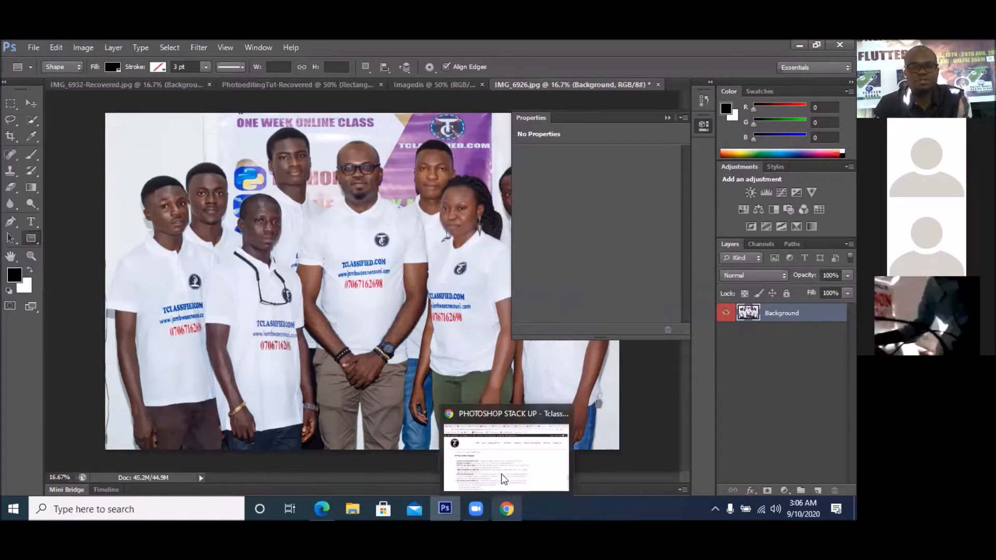
click(503, 458)
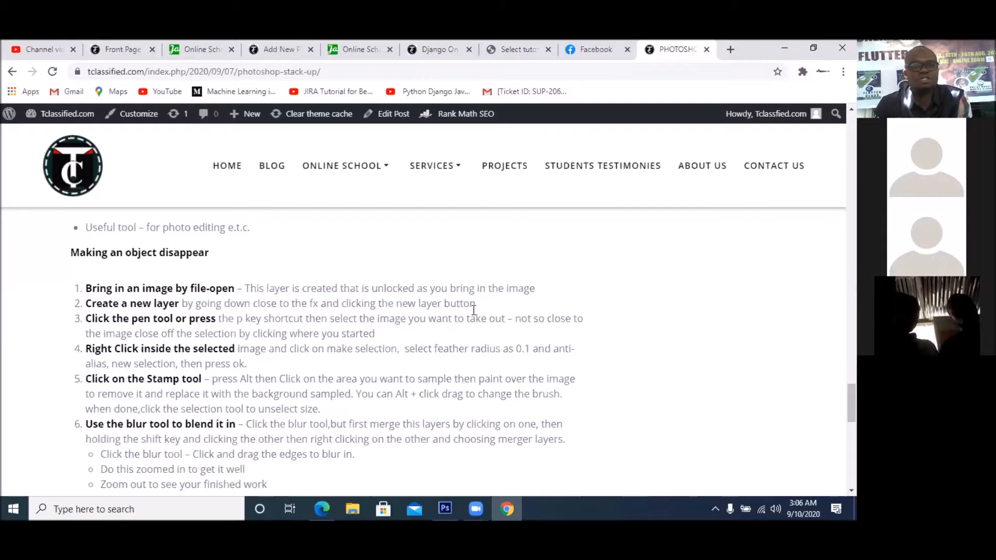
click(446, 508)
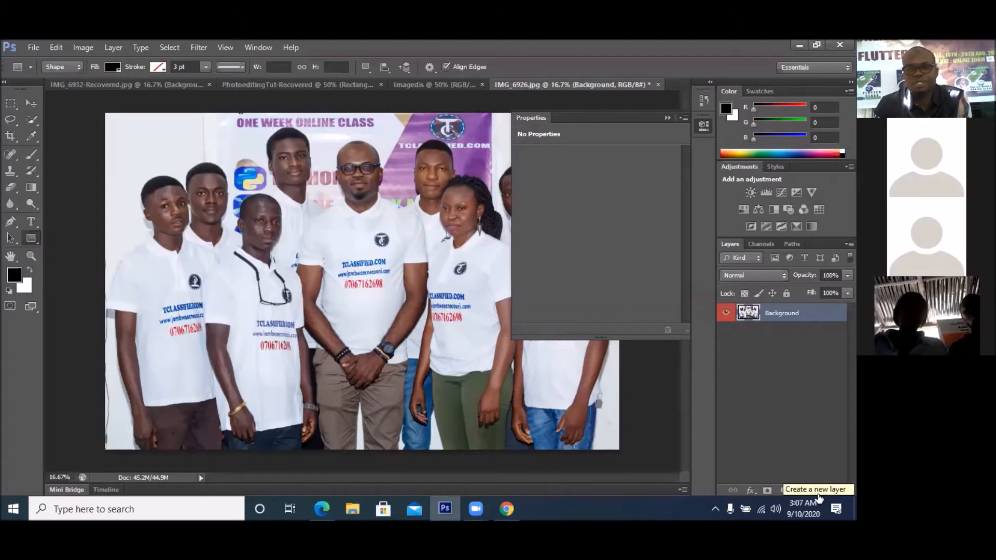
click(819, 490)
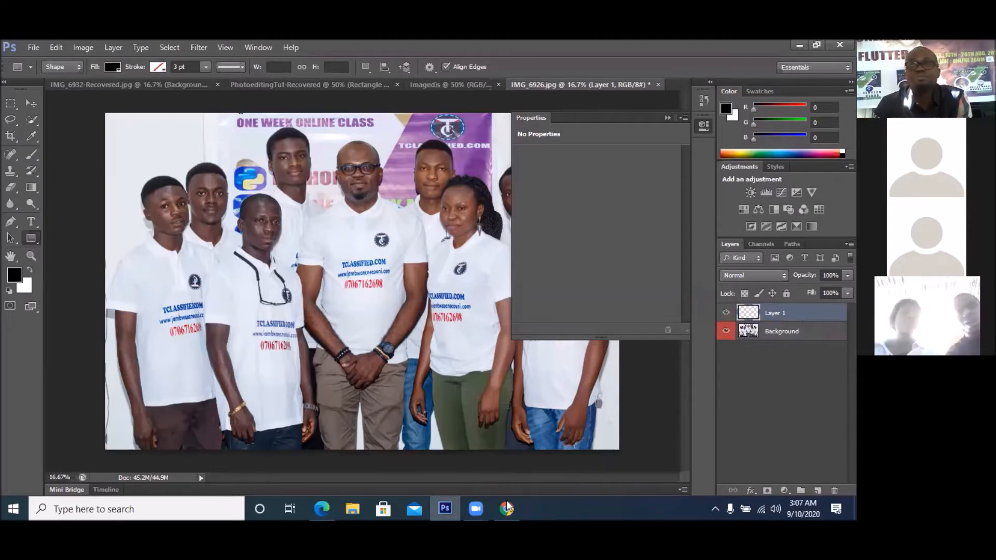
- Review the pen tool instruction in the Chrome notes and switch back to the group photo in Photoshop
mouse_move(506, 508)
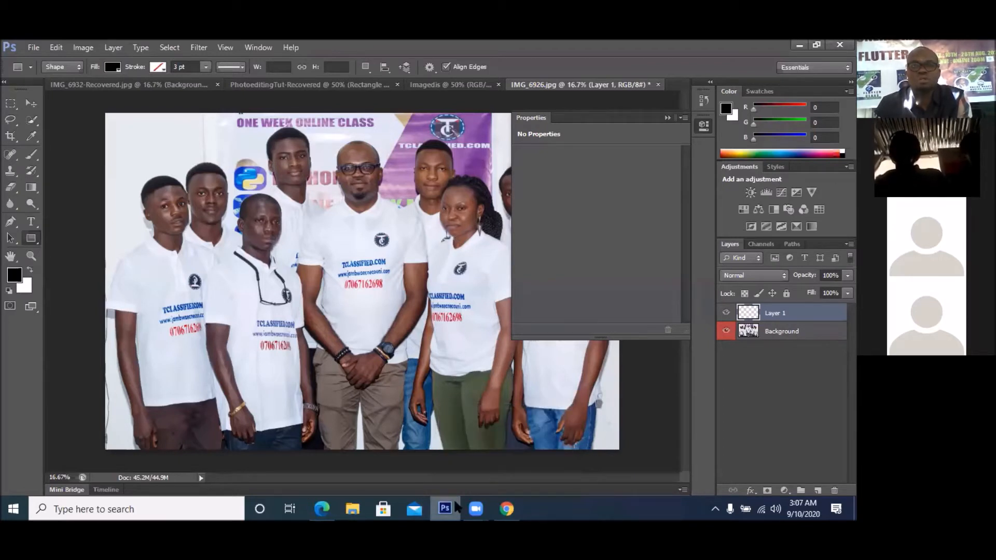
click(472, 509)
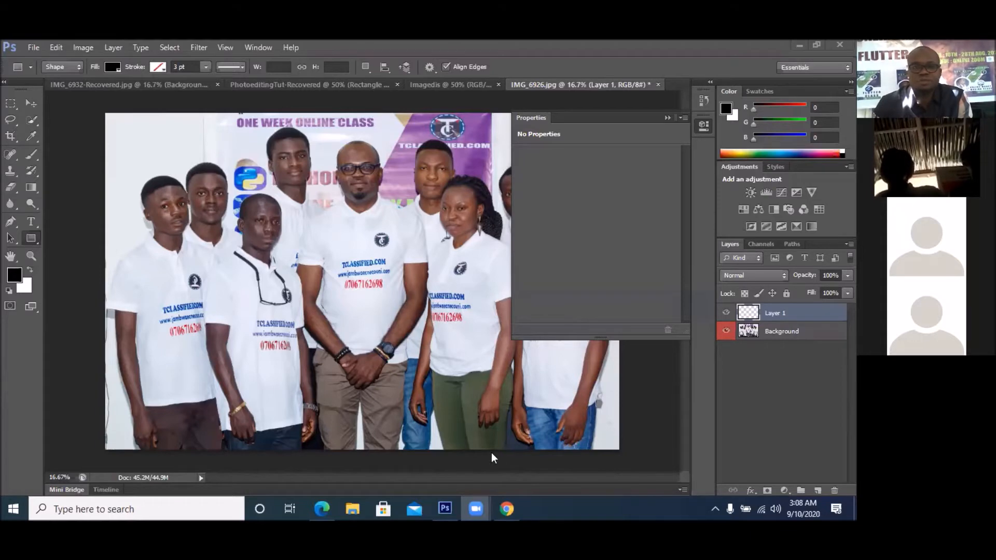
mouse_move(507, 509)
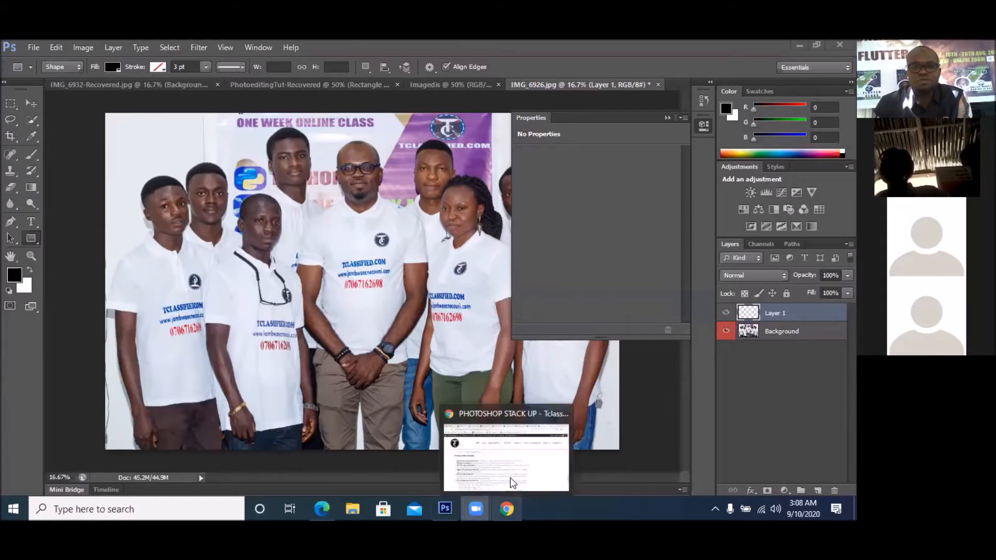
click(511, 461)
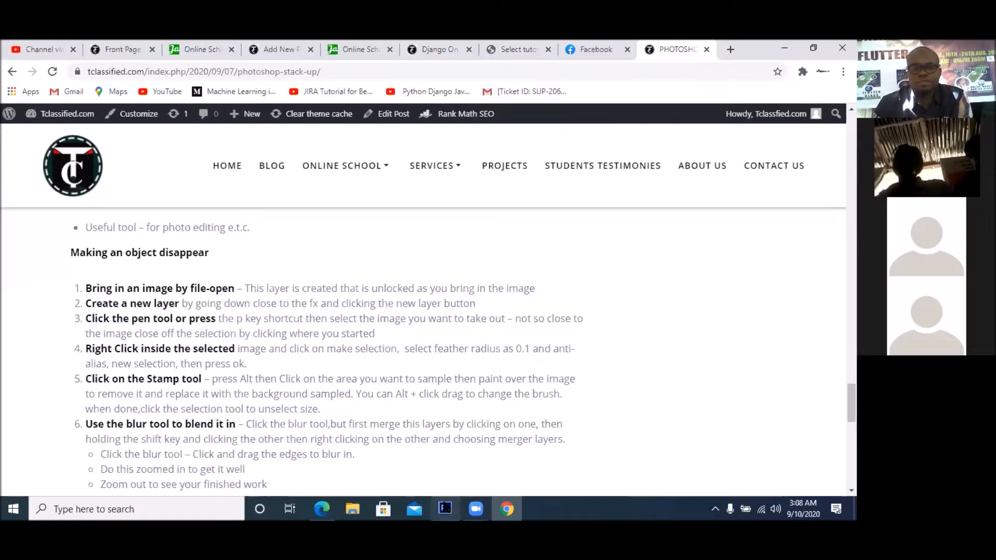
click(446, 509)
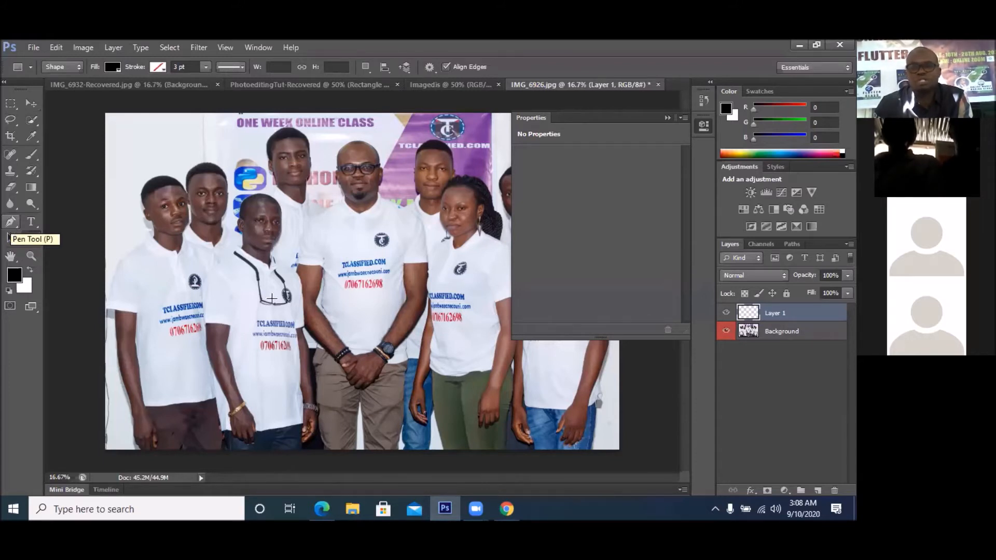
- Draw a closed Pen tool path loosely around the front man with the black lanyard, down to the photo's lower edge
click(11, 223)
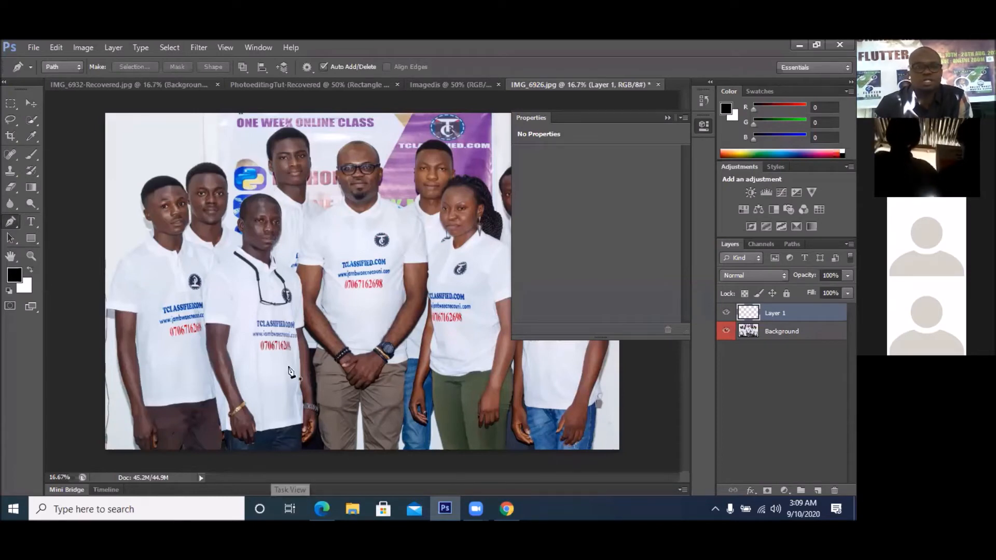
click(224, 442)
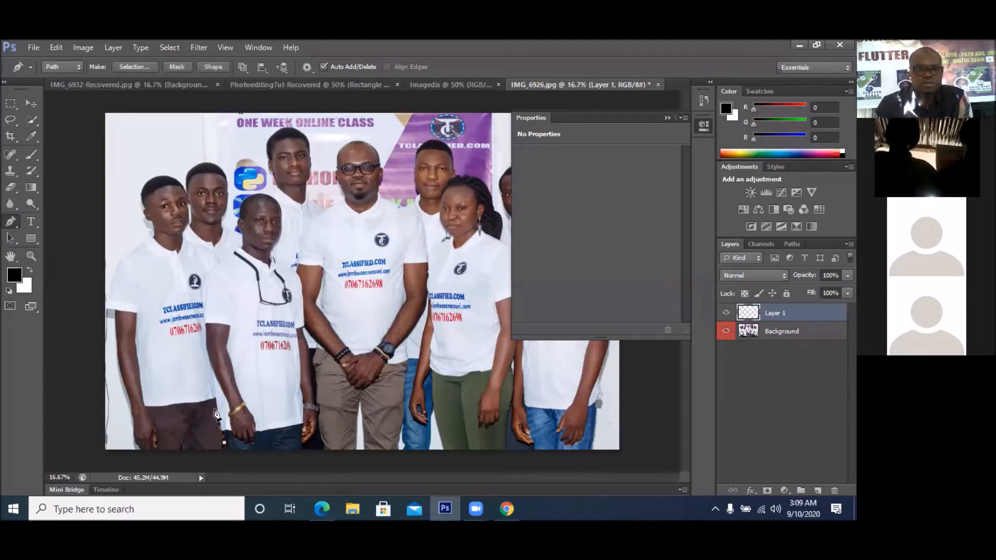
click(215, 396)
click(205, 359)
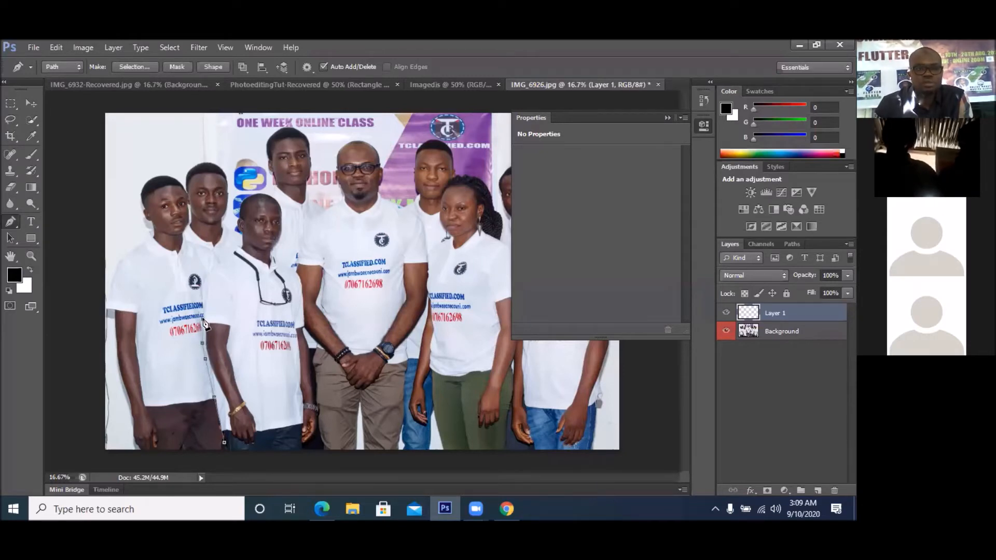
click(210, 262)
click(227, 250)
click(235, 241)
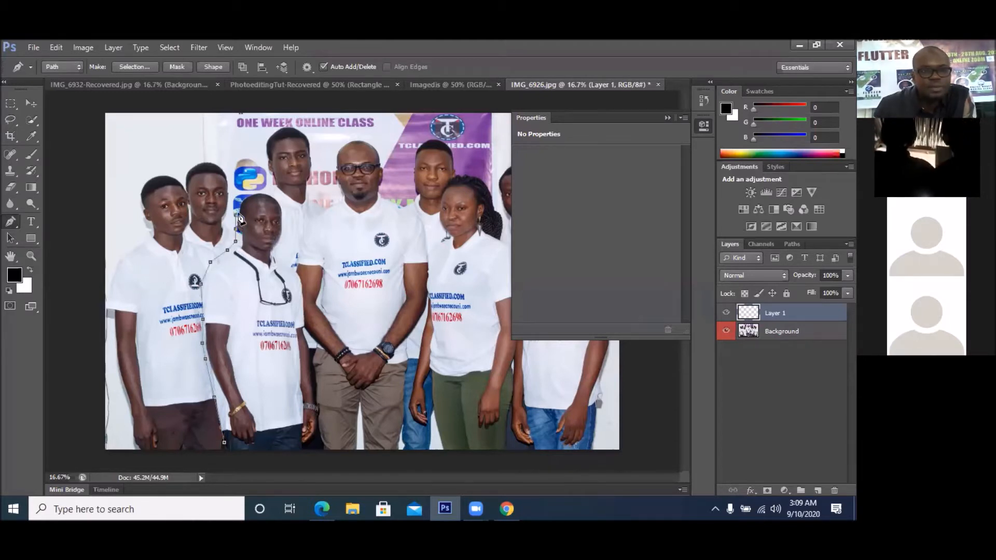
click(260, 193)
click(268, 193)
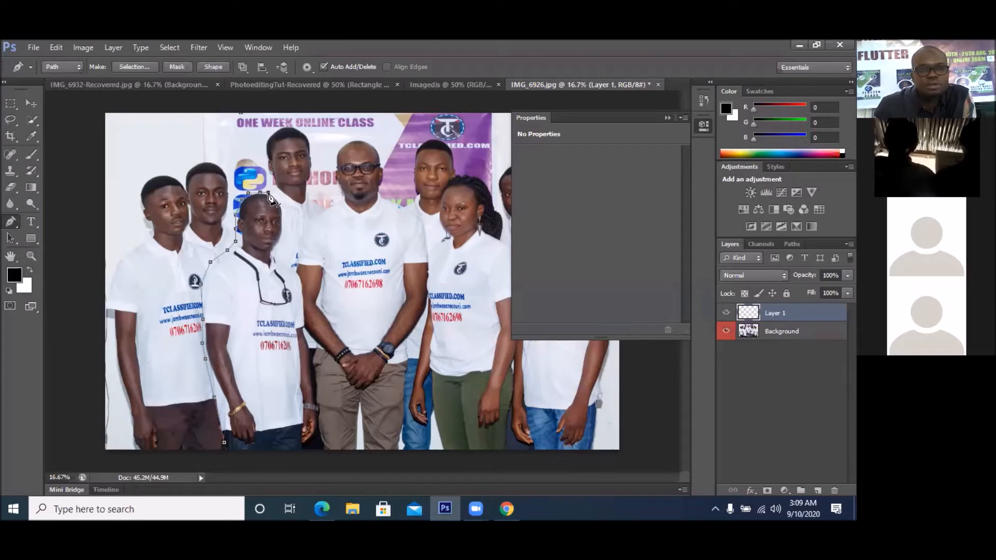
click(278, 195)
click(285, 206)
click(287, 222)
click(285, 236)
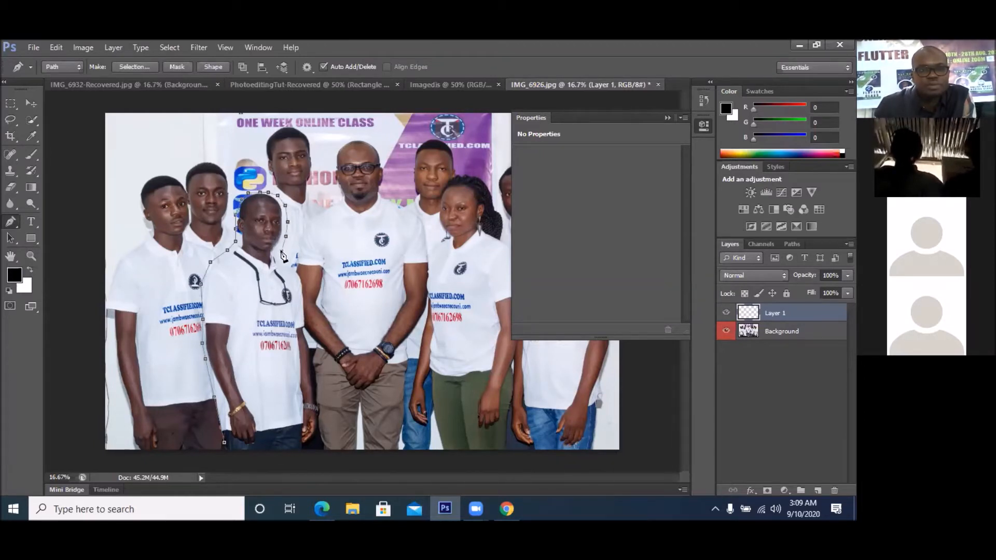
click(281, 252)
click(288, 260)
click(301, 270)
click(307, 284)
click(308, 307)
click(307, 331)
click(311, 352)
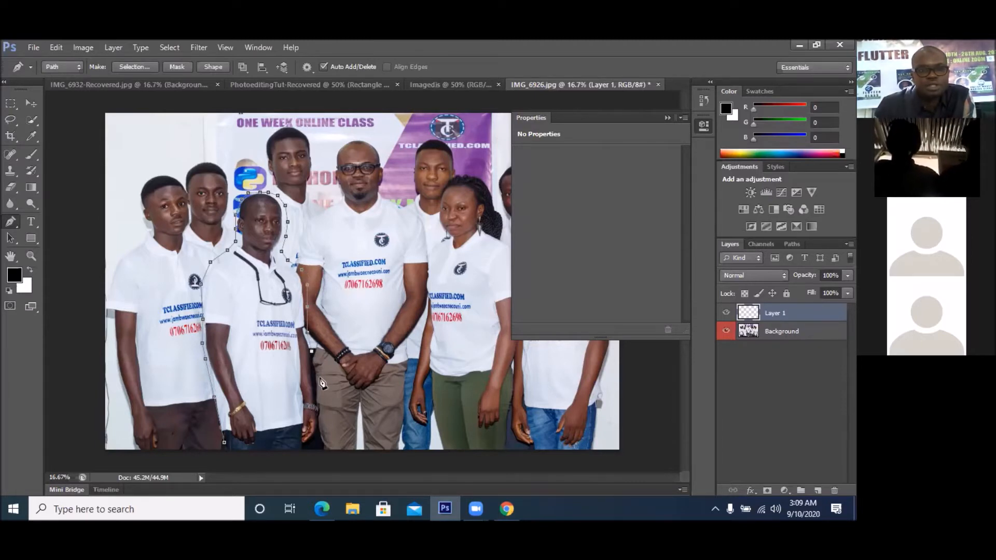
click(321, 421)
click(319, 437)
click(311, 444)
click(296, 448)
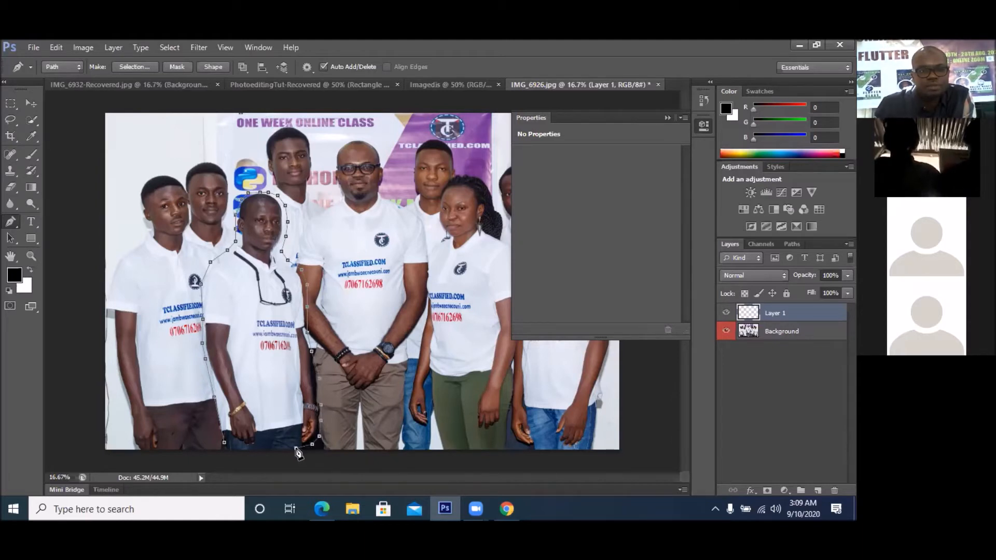
click(271, 450)
click(241, 449)
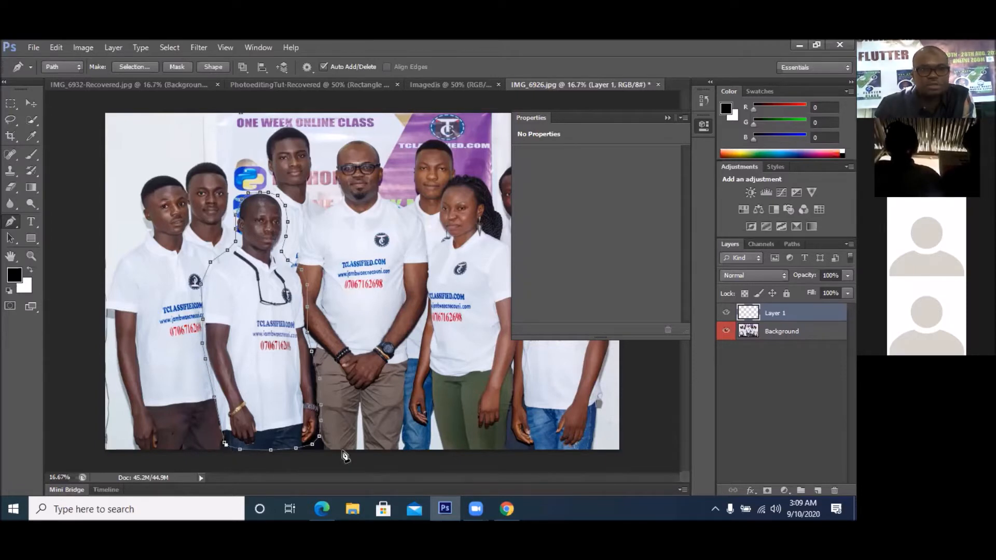
click(225, 445)
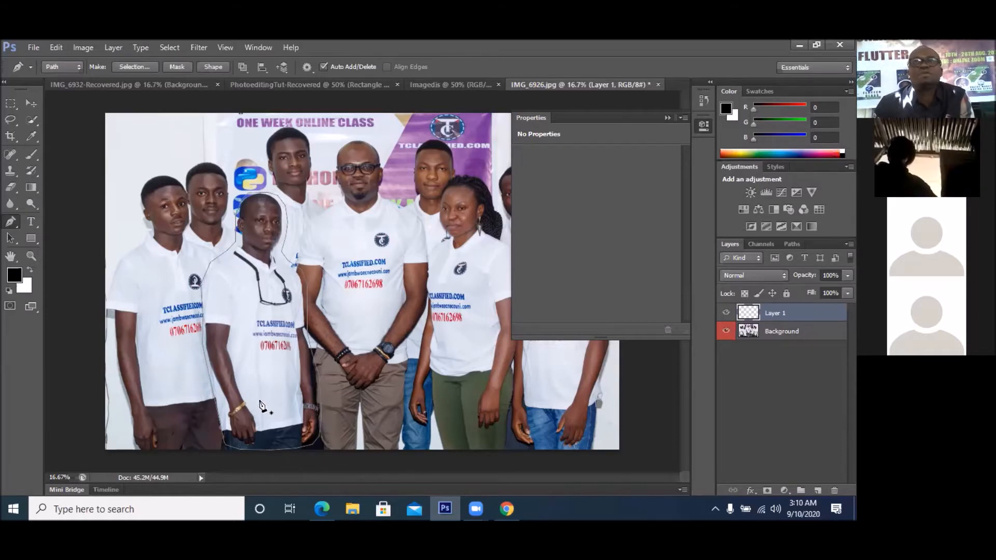
- Turn the path into a new anti-aliased selection with a feather radius of 0.1 pixels
right_click(254, 319)
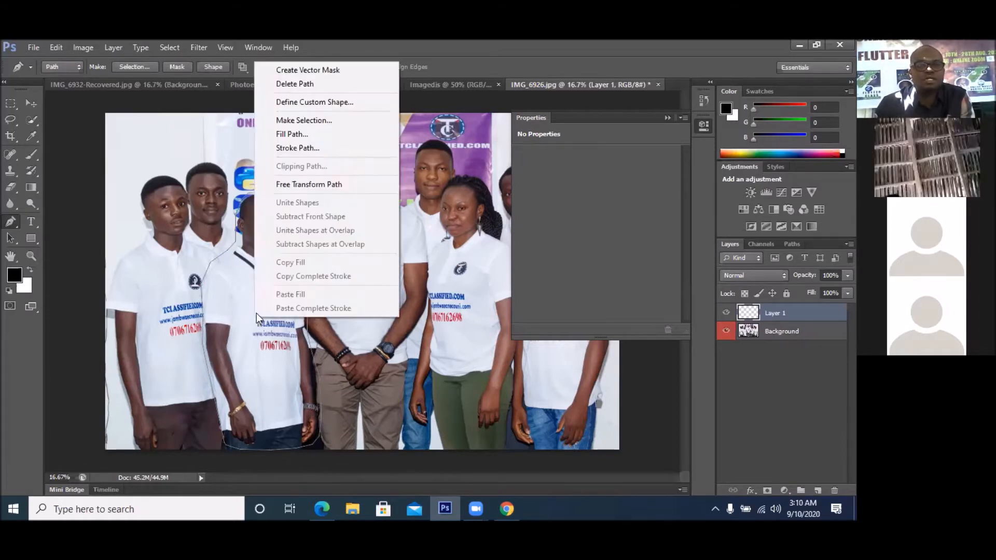
click(310, 121)
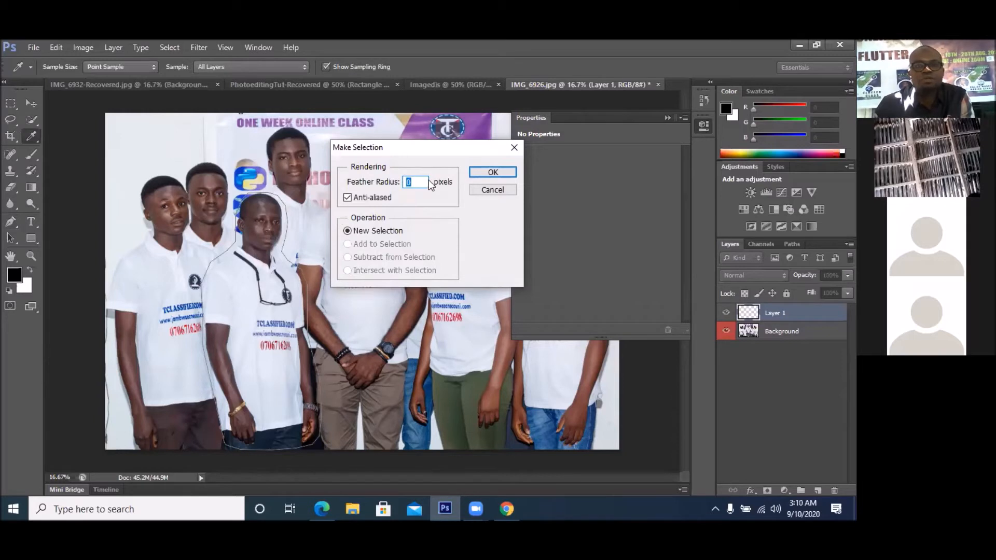
click(409, 182)
text(.1)
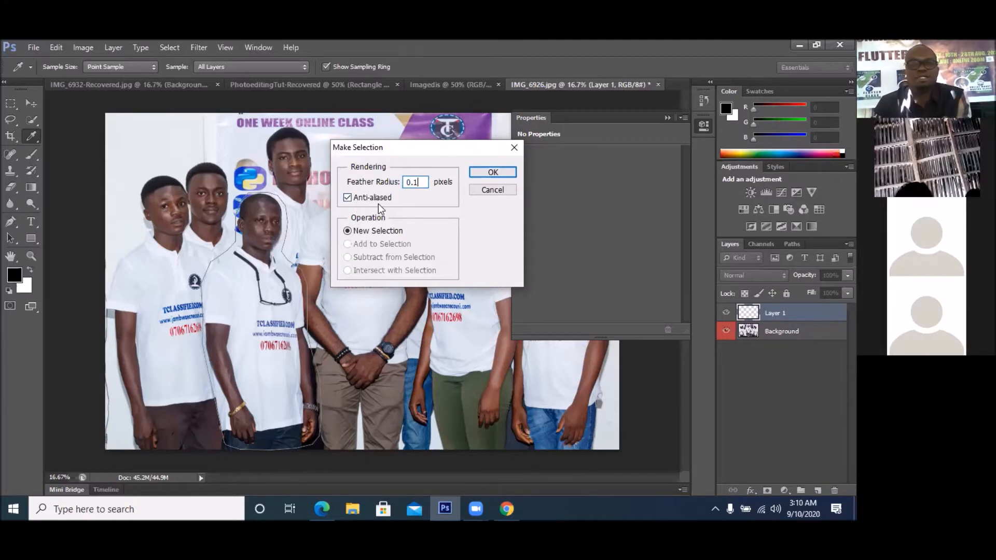
click(493, 174)
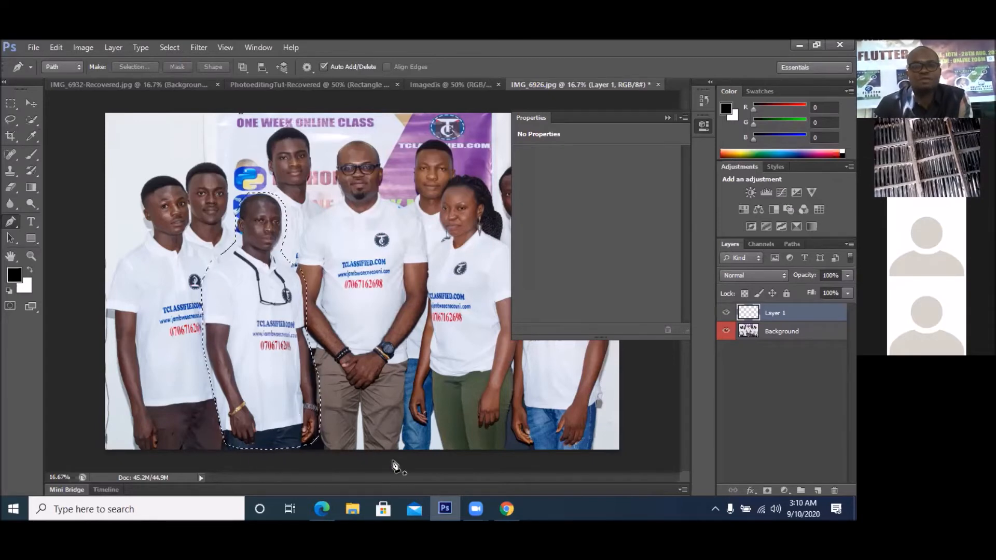
- Check the stamp tool instructions in Chrome, return to Photoshop and set the Clone Stamp brush to 119 px with 24% hardness
click(503, 508)
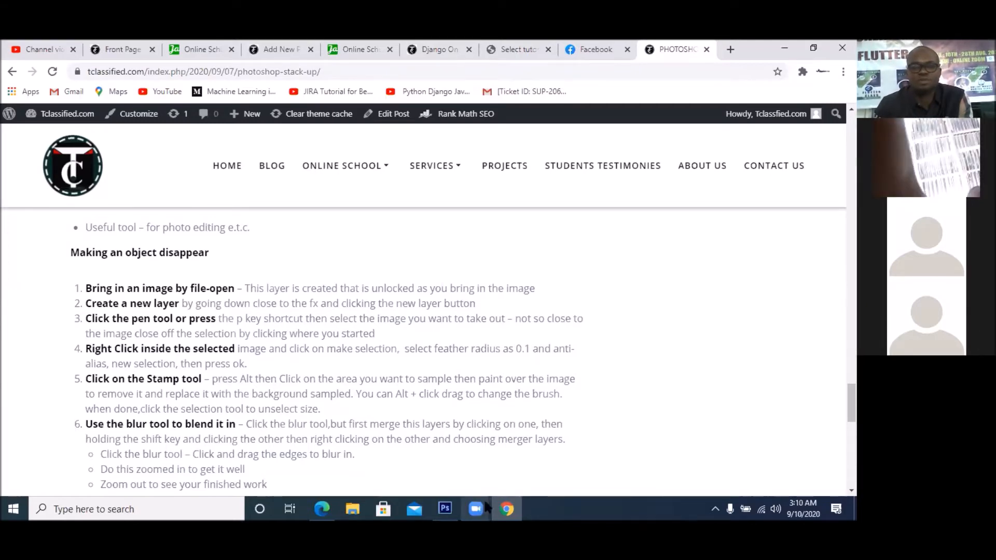
click(445, 509)
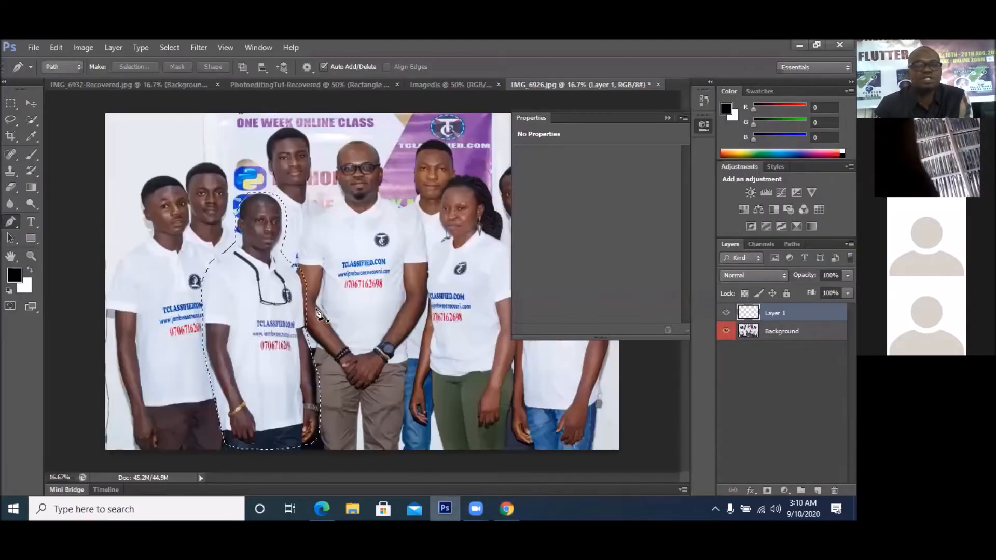
click(11, 172)
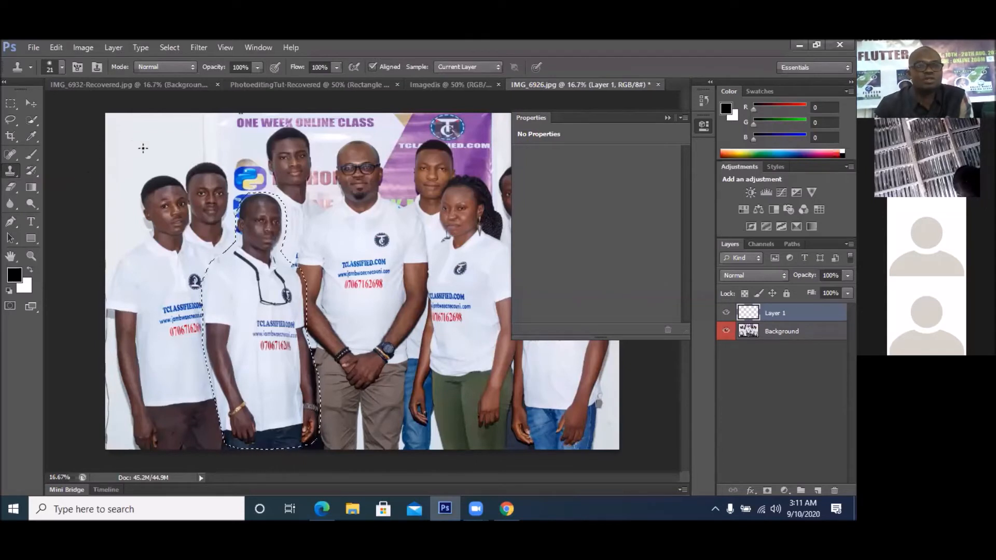
click(61, 70)
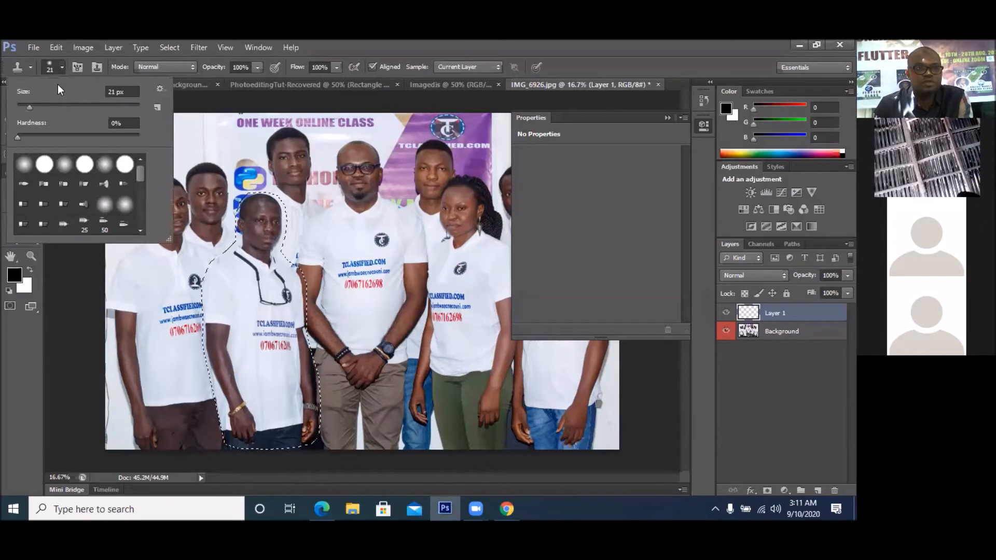
click(67, 105)
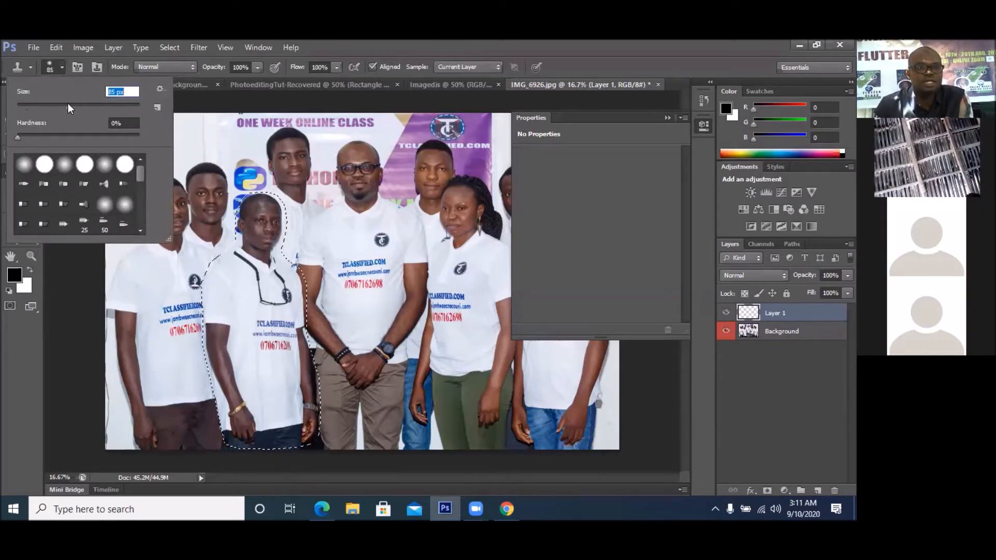
click(84, 104)
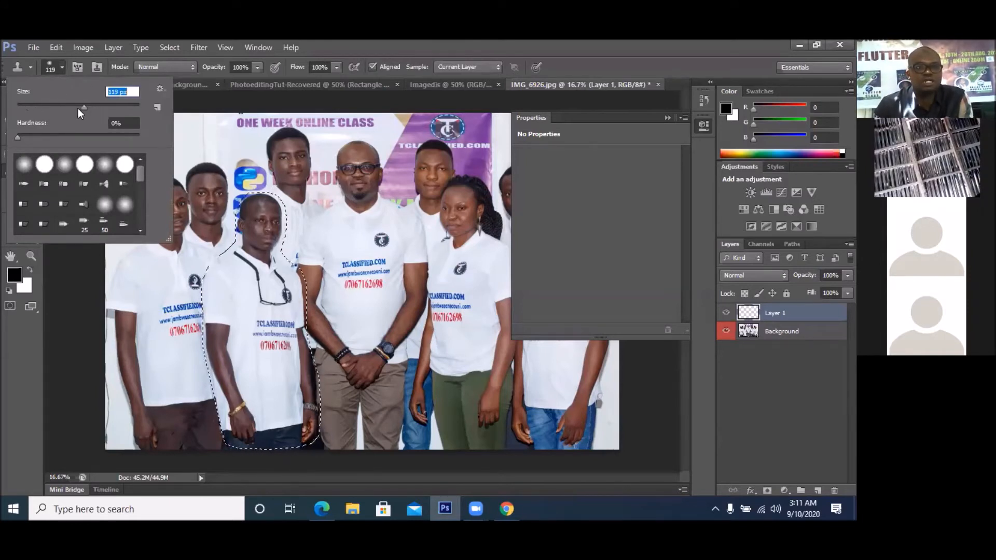
click(46, 136)
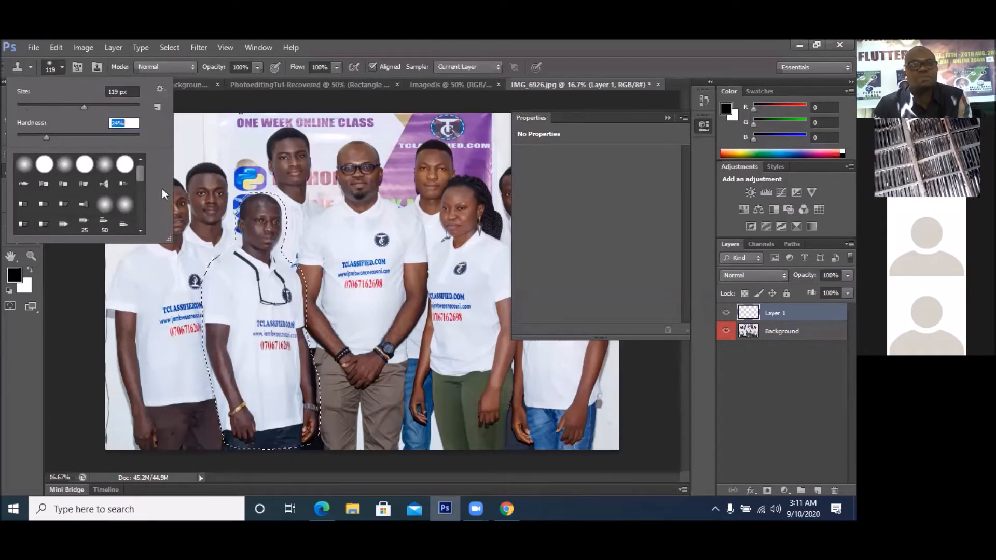
key(Return)
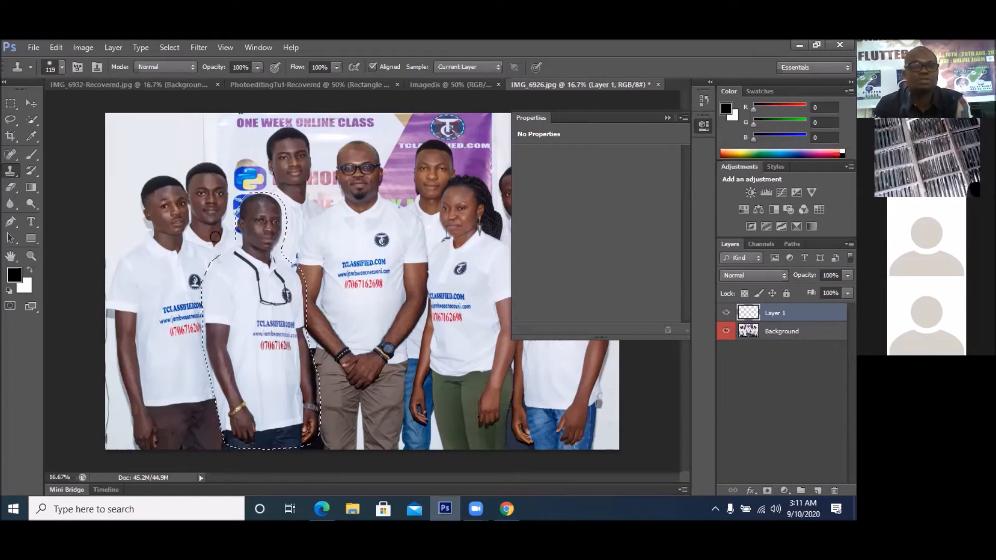
- Sample the wall above the back-row man and clone over the selected man's head, lanyard and chest on the Background layer
alt+click(224, 156)
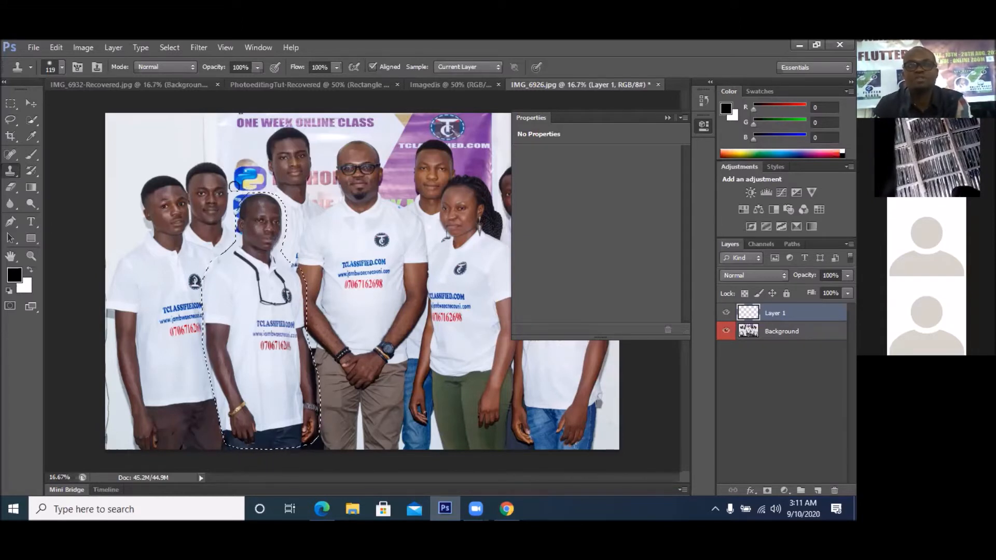
click(788, 335)
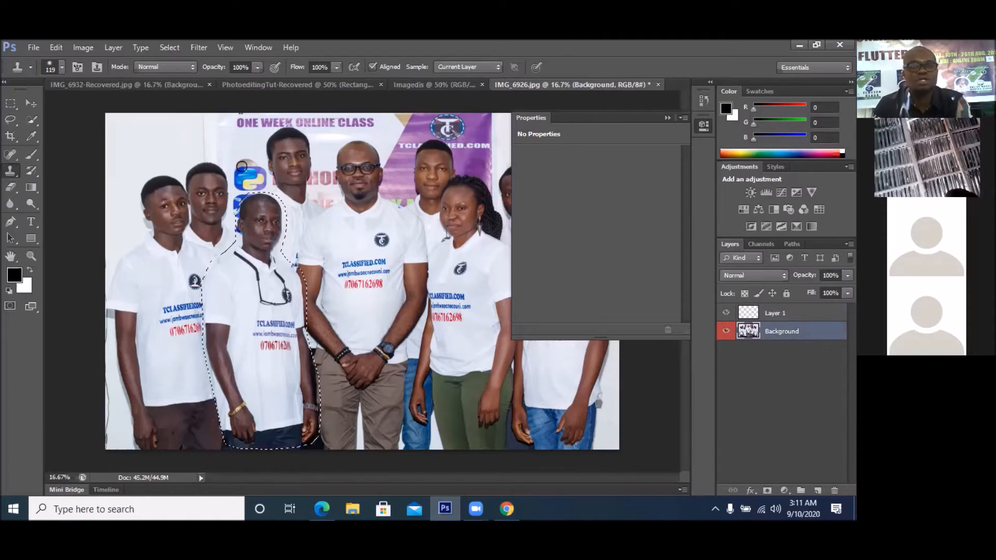
mouse_move(252, 205)
mouse_down()
mouse_move(254, 230)
mouse_move(251, 200)
mouse_move(251, 235)
mouse_move(244, 205)
mouse_move(243, 223)
mouse_move(257, 216)
mouse_move(265, 190)
mouse_move(259, 267)
mouse_move(261, 229)
mouse_move(281, 239)
mouse_up()
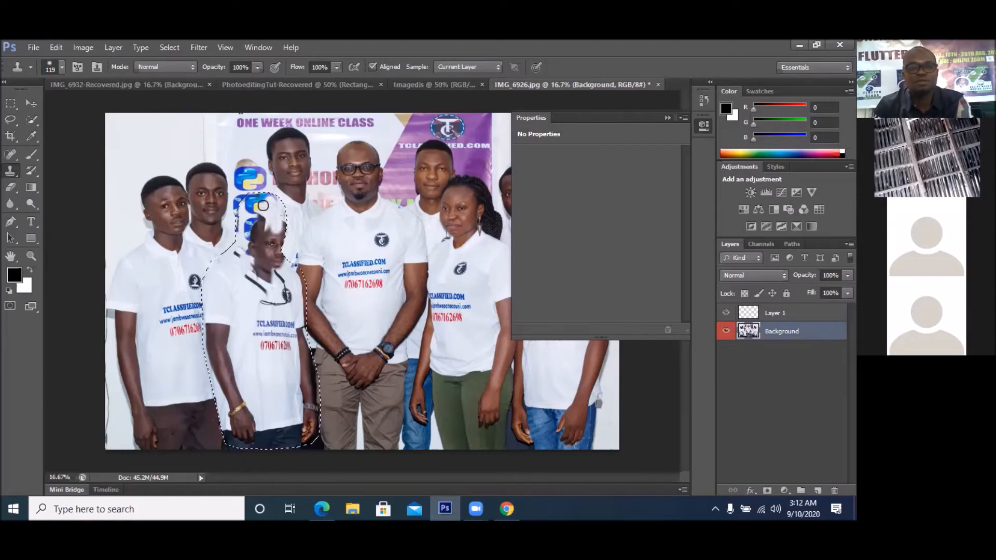
drag(250, 213, 249, 215)
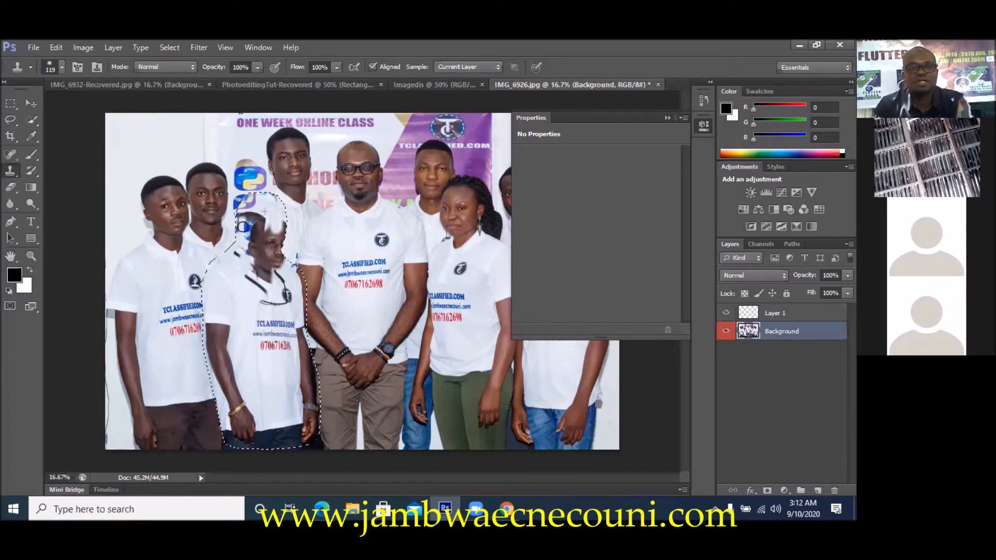
mouse_move(255, 227)
mouse_down()
mouse_move(274, 212)
mouse_move(272, 246)
mouse_move(282, 225)
mouse_move(273, 245)
mouse_up()
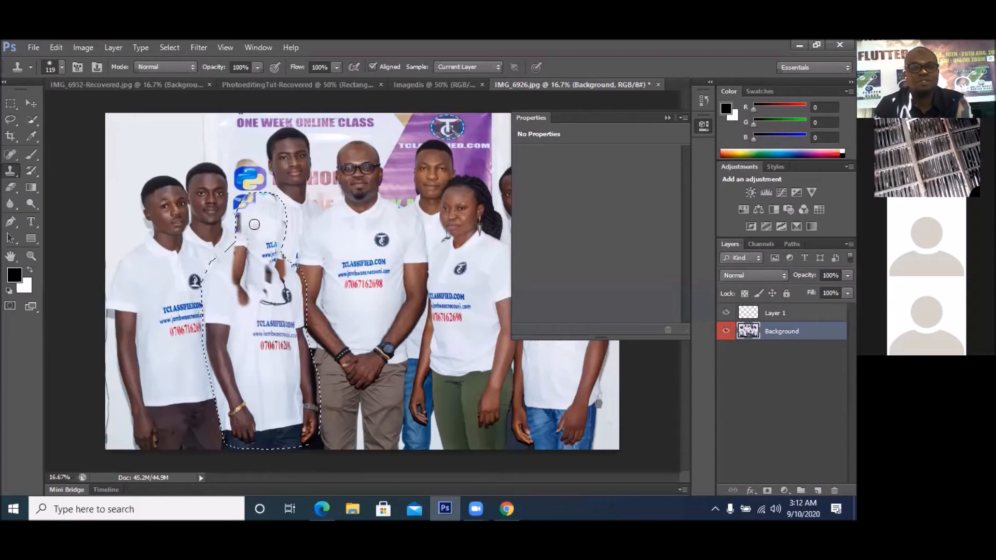
mouse_move(242, 216)
mouse_down()
mouse_move(229, 300)
mouse_move(240, 249)
mouse_move(248, 334)
mouse_move(247, 277)
mouse_move(257, 330)
mouse_move(268, 274)
mouse_move(273, 330)
mouse_move(264, 277)
mouse_move(259, 319)
mouse_move(258, 272)
mouse_move(256, 343)
mouse_move(237, 284)
mouse_move(232, 334)
mouse_move(223, 321)
mouse_move(223, 330)
mouse_move(224, 306)
mouse_move(229, 339)
mouse_up()
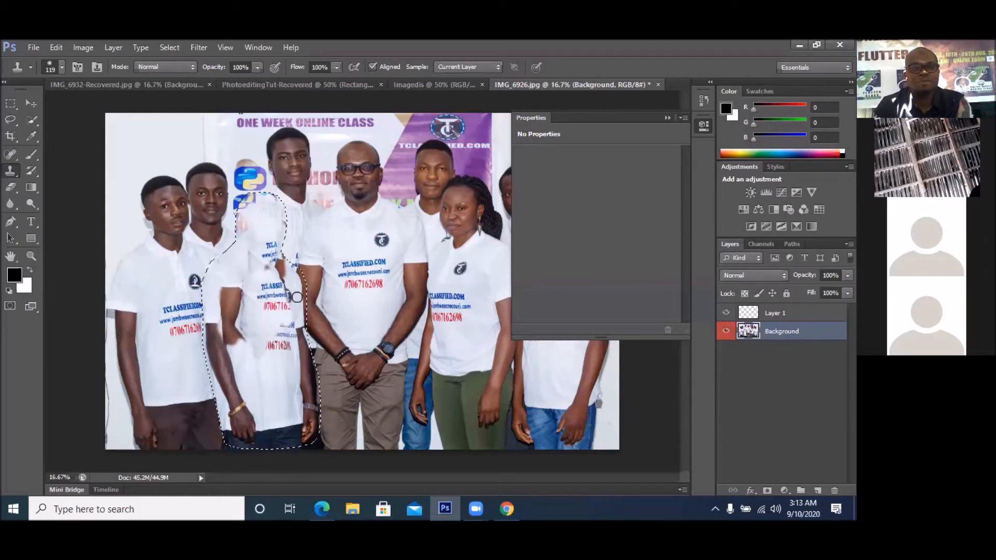
- Sample white fabric from the neighbouring men's shirts and clone it over the selected man's arm and lower shirt
alt+click(339, 242)
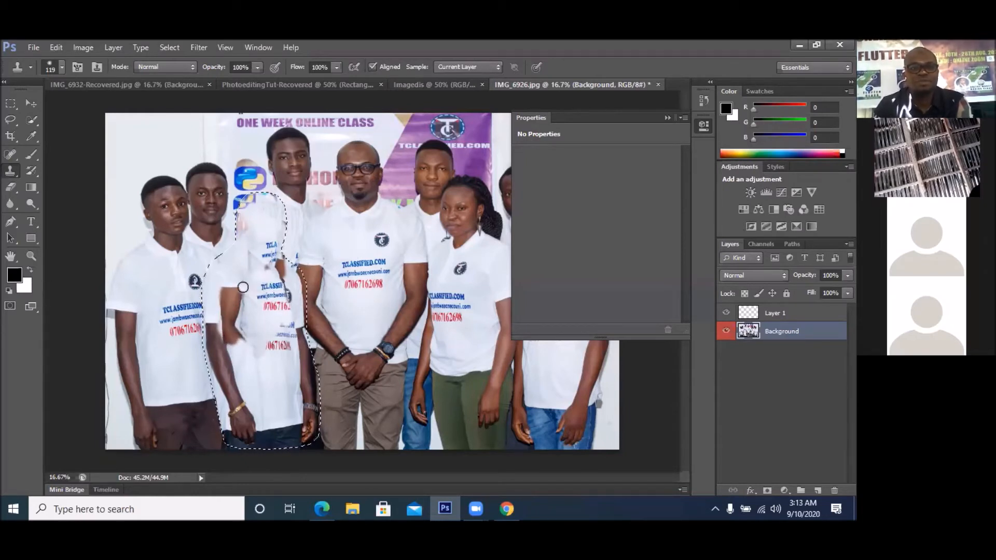
mouse_move(234, 343)
mouse_down()
mouse_move(232, 302)
mouse_move(218, 341)
mouse_move(218, 307)
mouse_move(229, 345)
mouse_up()
alt+click(187, 355)
mouse_move(221, 331)
mouse_down()
mouse_move(225, 305)
mouse_move(219, 345)
mouse_move(210, 320)
mouse_move(233, 393)
mouse_move(231, 345)
mouse_move(234, 405)
mouse_move(235, 356)
mouse_move(236, 408)
mouse_move(221, 362)
mouse_move(218, 386)
mouse_move(206, 327)
mouse_move(206, 340)
mouse_move(220, 284)
mouse_move(221, 315)
mouse_move(225, 306)
mouse_move(231, 329)
mouse_move(241, 306)
mouse_move(258, 351)
mouse_move(257, 332)
mouse_move(243, 366)
mouse_move(296, 345)
mouse_move(288, 351)
mouse_move(282, 331)
mouse_move(279, 366)
mouse_move(274, 343)
mouse_move(265, 372)
mouse_move(268, 344)
mouse_move(287, 353)
mouse_move(291, 328)
mouse_move(310, 366)
mouse_move(305, 353)
mouse_move(307, 387)
mouse_up()
- Sample the leftmost man's lower shirt and clone it over the hands and trousers at the base of the selection
alt+click(175, 366)
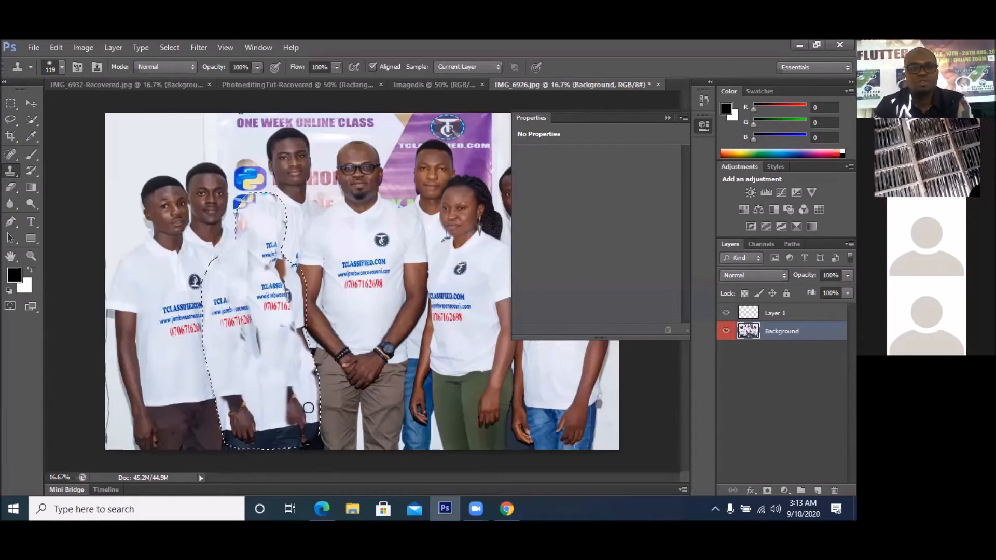
mouse_move(289, 395)
mouse_down()
mouse_move(288, 425)
mouse_move(297, 387)
mouse_move(300, 428)
mouse_move(298, 394)
mouse_move(288, 419)
mouse_move(289, 383)
mouse_move(283, 437)
mouse_move(261, 407)
mouse_move(246, 411)
mouse_move(237, 442)
mouse_move(238, 402)
mouse_move(229, 435)
mouse_move(225, 399)
mouse_up()
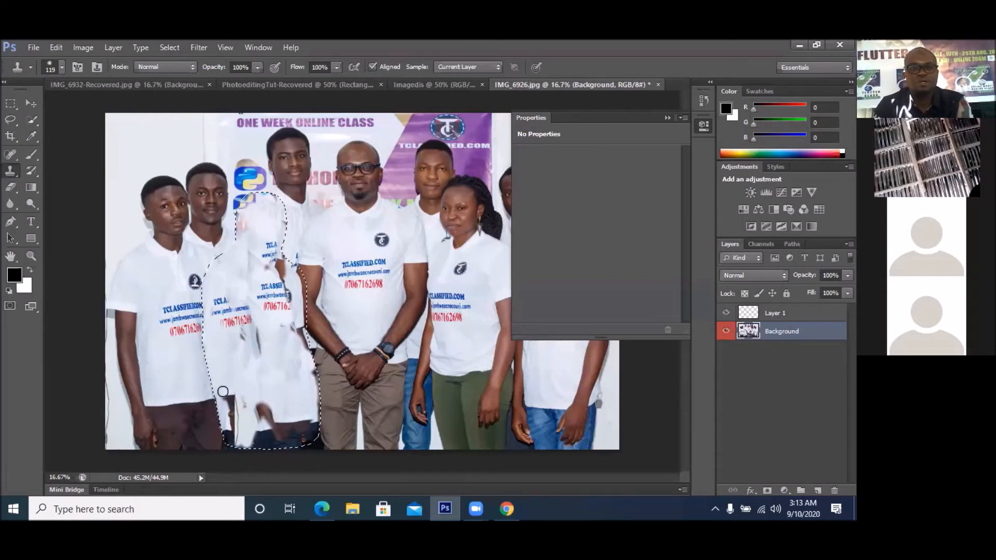
mouse_move(235, 398)
mouse_down()
mouse_move(235, 420)
mouse_move(238, 401)
mouse_move(266, 433)
mouse_move(274, 401)
mouse_move(271, 434)
mouse_move(264, 399)
mouse_move(262, 427)
mouse_move(269, 402)
mouse_move(265, 434)
mouse_move(268, 405)
mouse_move(277, 449)
mouse_move(284, 419)
mouse_move(285, 437)
mouse_move(295, 417)
mouse_move(304, 424)
mouse_move(306, 445)
mouse_move(308, 403)
mouse_move(309, 440)
mouse_up()
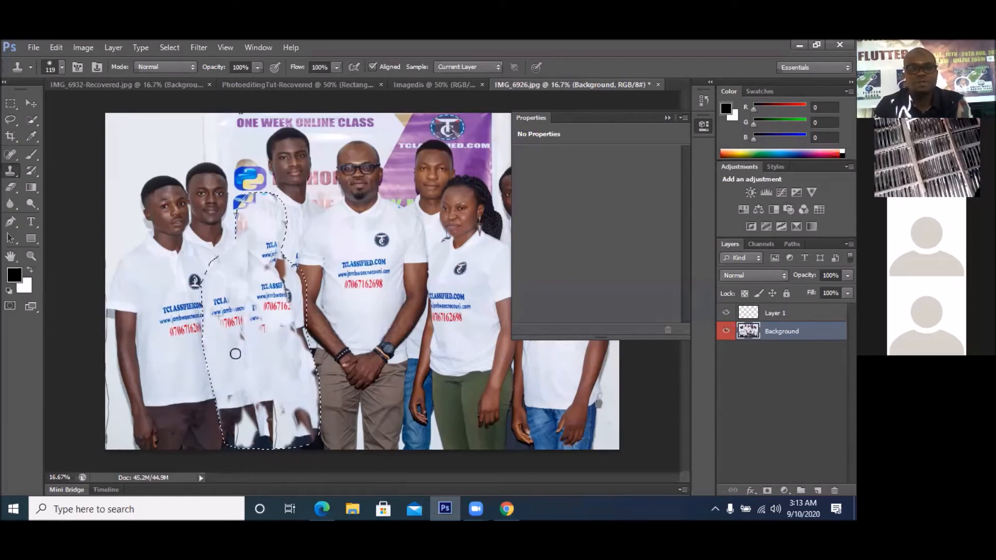
- Sample the leftmost man's shirt and clone it over the selection's lettering, extending his sleeve, arm and hand down below the back-row man
mouse_move(236, 295)
mouse_down()
mouse_move(224, 351)
mouse_move(253, 314)
mouse_move(252, 347)
mouse_move(248, 271)
mouse_move(232, 310)
mouse_move(228, 290)
mouse_move(221, 309)
mouse_move(235, 260)
mouse_up()
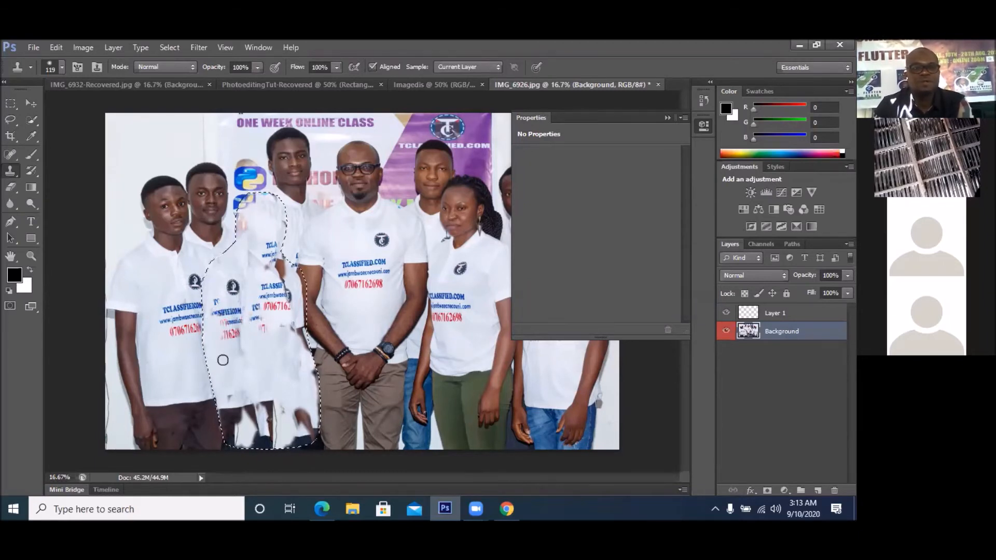
alt+click(153, 273)
mouse_move(237, 275)
mouse_down()
mouse_move(217, 294)
mouse_move(248, 335)
mouse_move(203, 320)
mouse_up()
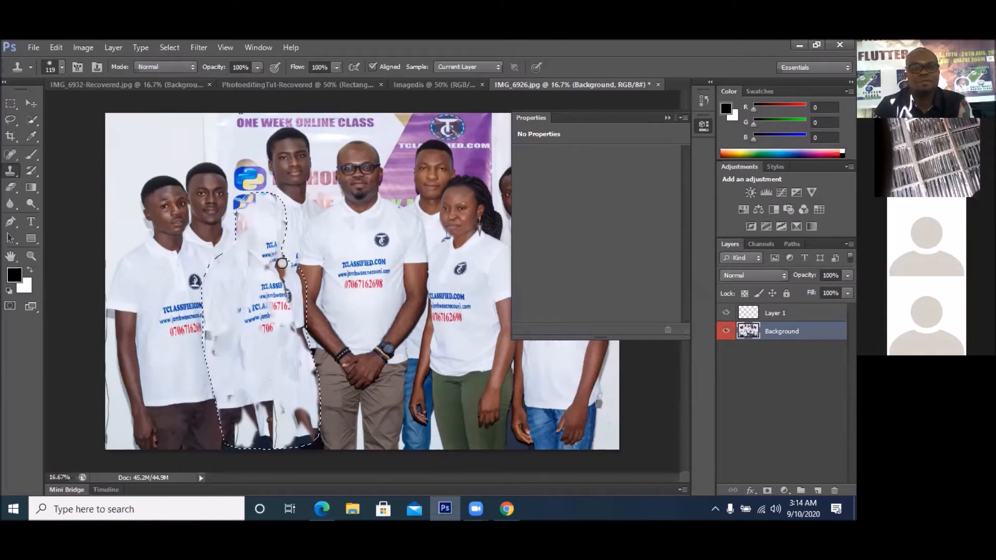
drag(272, 261, 289, 307)
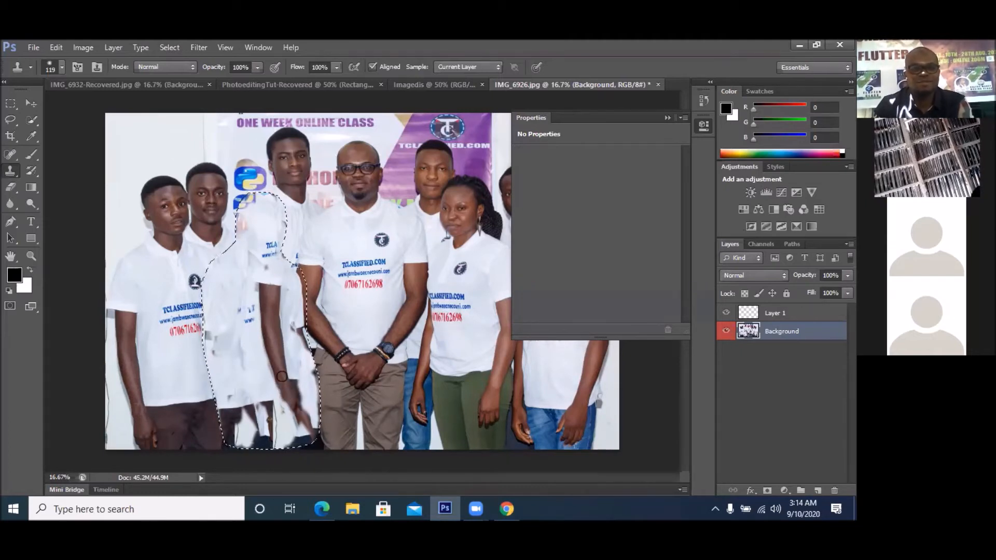
drag(287, 411, 287, 414)
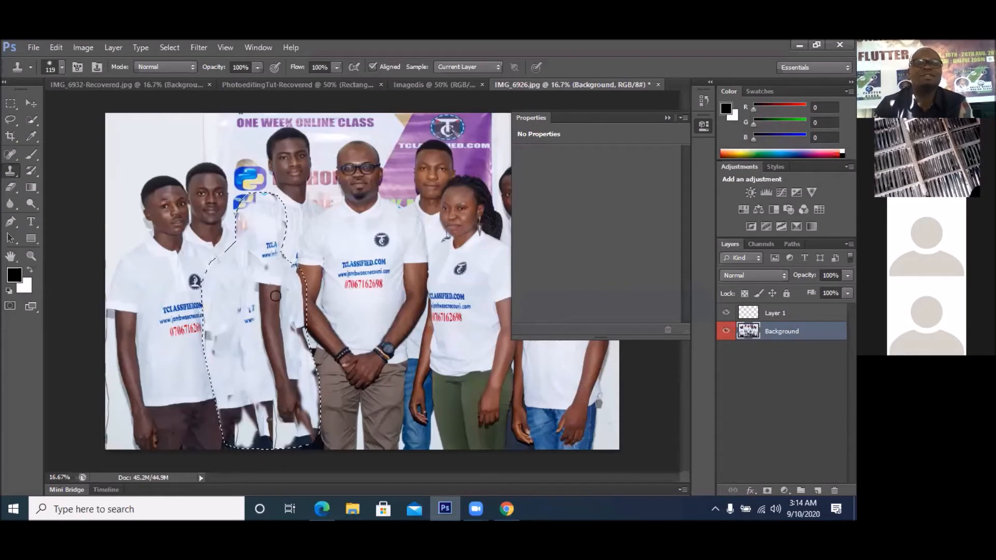
- Sample plain fabric on the leftmost man's chest and clone it over the remaining lettering and skin-coloured patches in the selection's upper half
alt+click(150, 286)
mouse_move(234, 293)
mouse_down()
mouse_move(242, 323)
mouse_move(250, 300)
mouse_move(213, 303)
mouse_up()
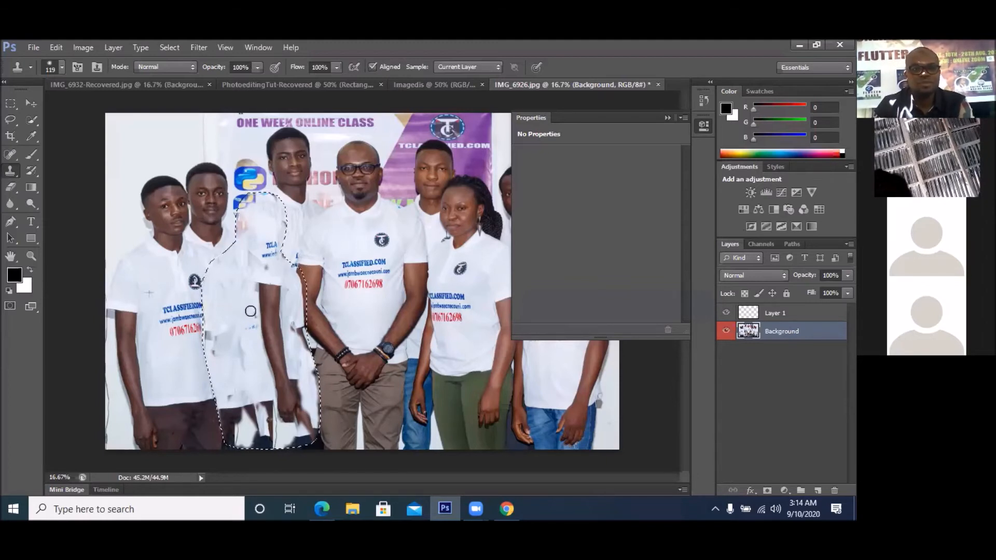
drag(251, 313, 250, 345)
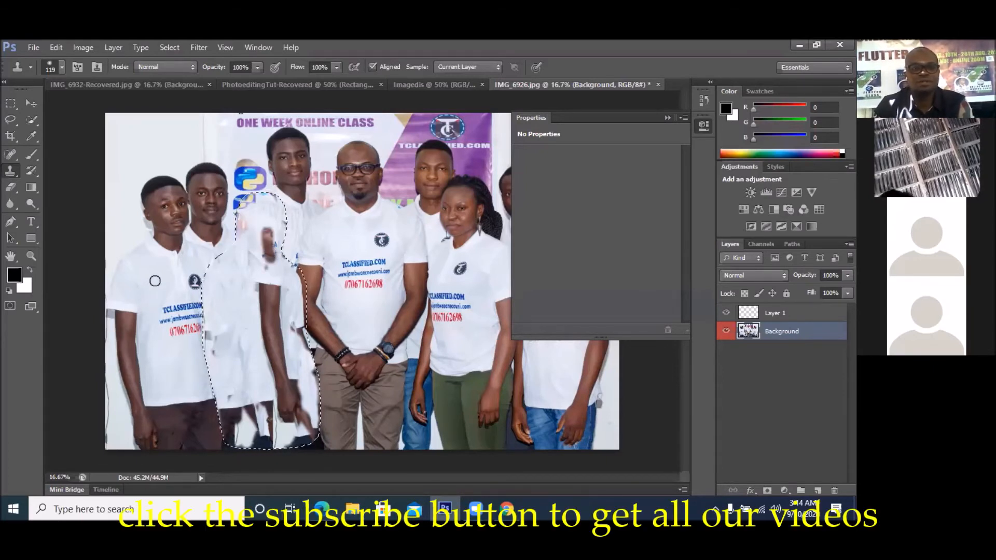
mouse_move(266, 256)
mouse_down()
mouse_move(280, 233)
mouse_move(271, 238)
mouse_move(271, 223)
mouse_move(272, 251)
mouse_up()
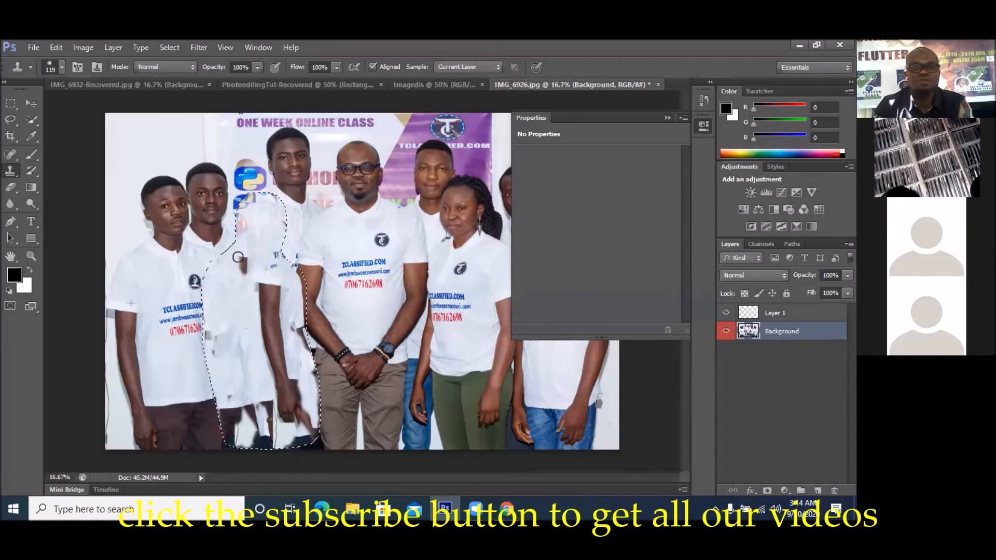
alt+click(137, 280)
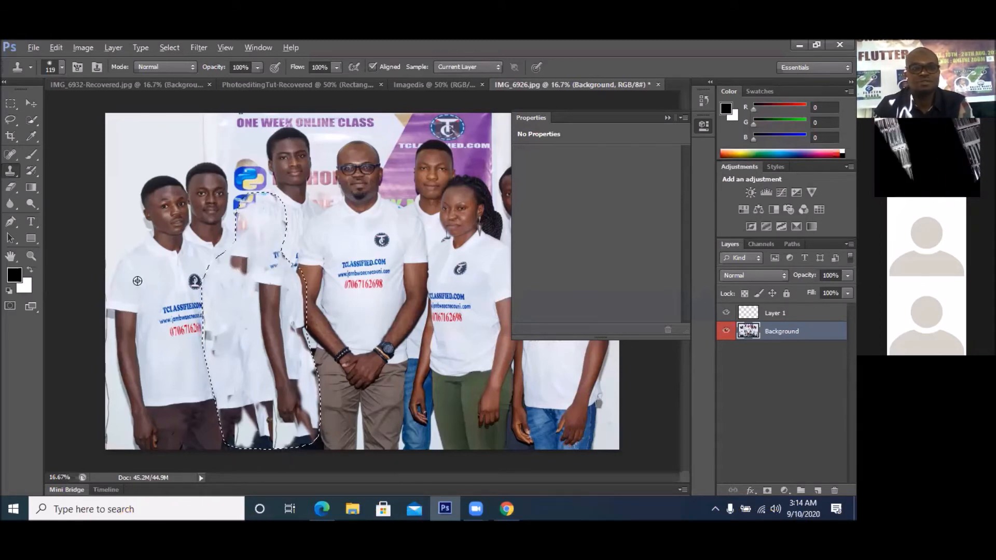
mouse_move(241, 247)
mouse_down()
mouse_move(232, 268)
mouse_move(247, 288)
mouse_up()
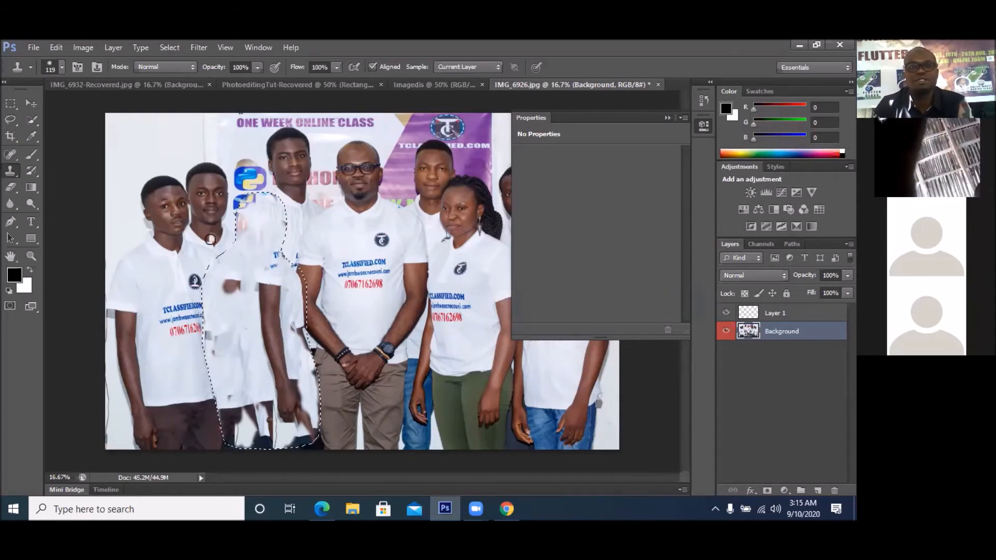
- Sample the wall above the leftmost man's head and clone it over the brown patch beside the cloned sleeve
alt+click(182, 164)
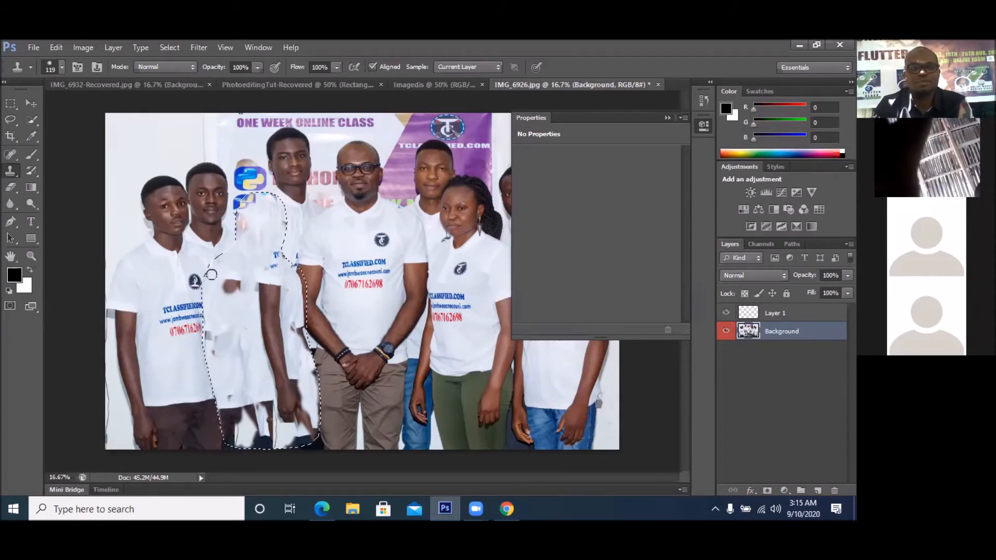
drag(235, 279, 236, 297)
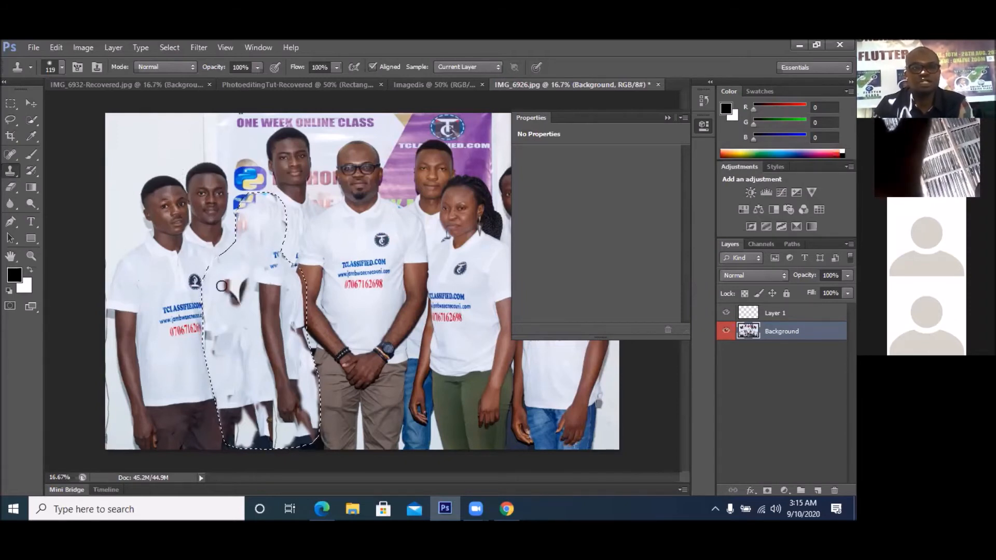
drag(239, 296, 222, 296)
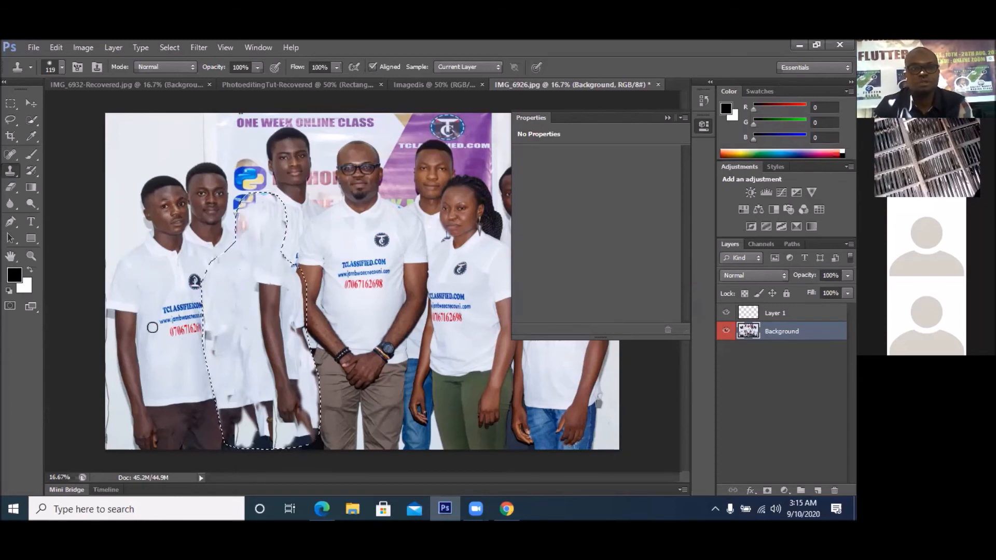
- Sample the leftmost man's shirt again and clone white fabric around the cloned arm and below its hand
alt+click(156, 294)
drag(271, 336, 299, 331)
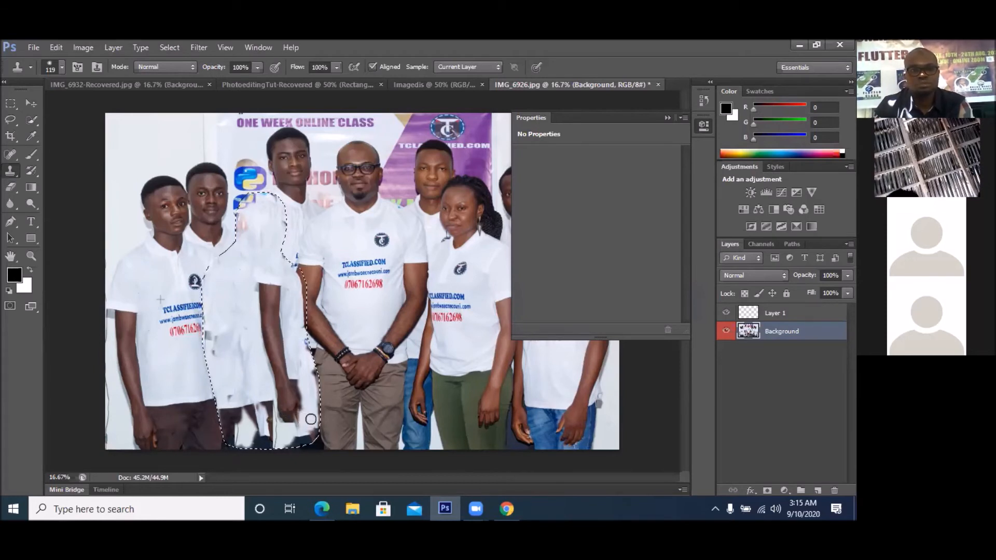
drag(314, 424, 294, 442)
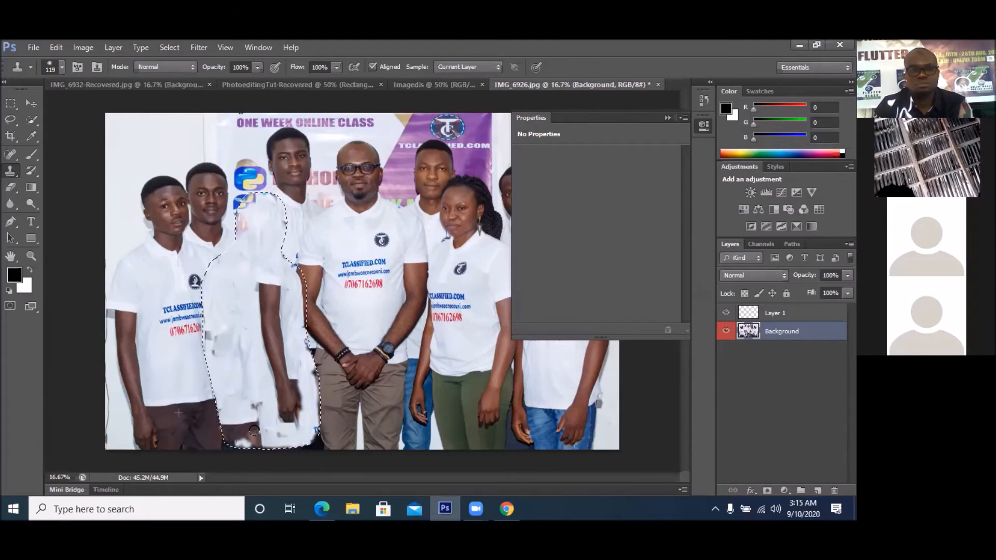
- Resample the leftmost man's lower shirt and clone it over the dark trouser remnants along the selection's bottom edge
alt+click(151, 387)
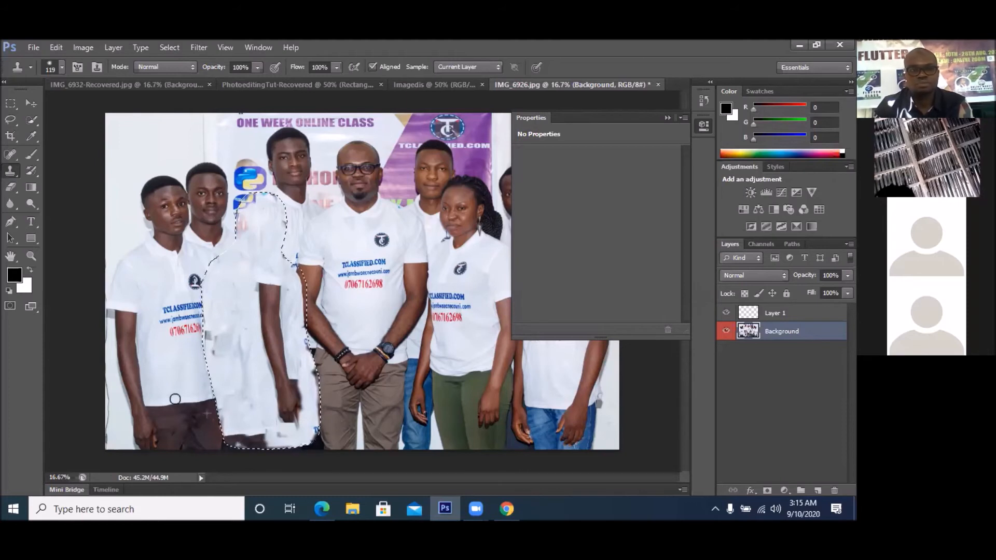
drag(257, 438, 259, 443)
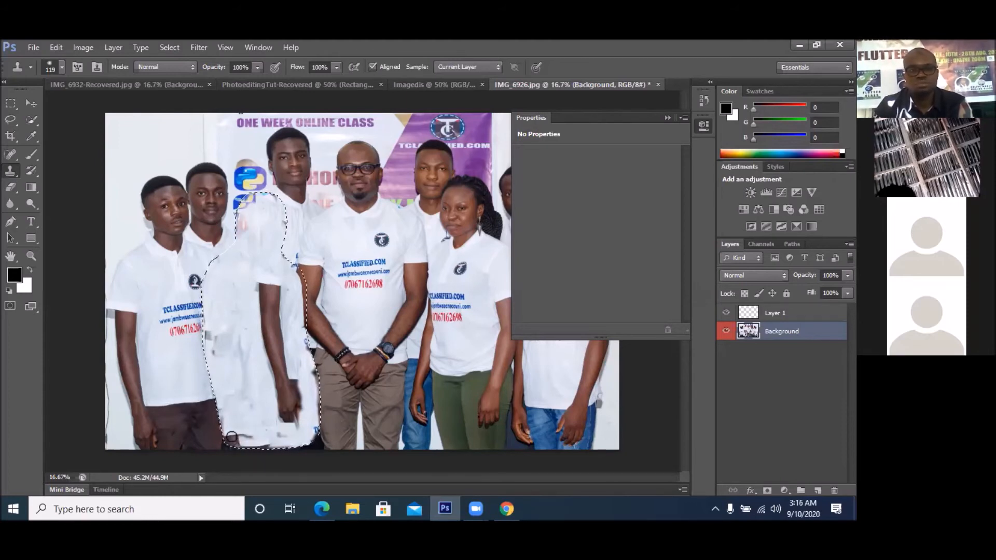
alt+click(173, 380)
click(245, 439)
drag(246, 439, 226, 438)
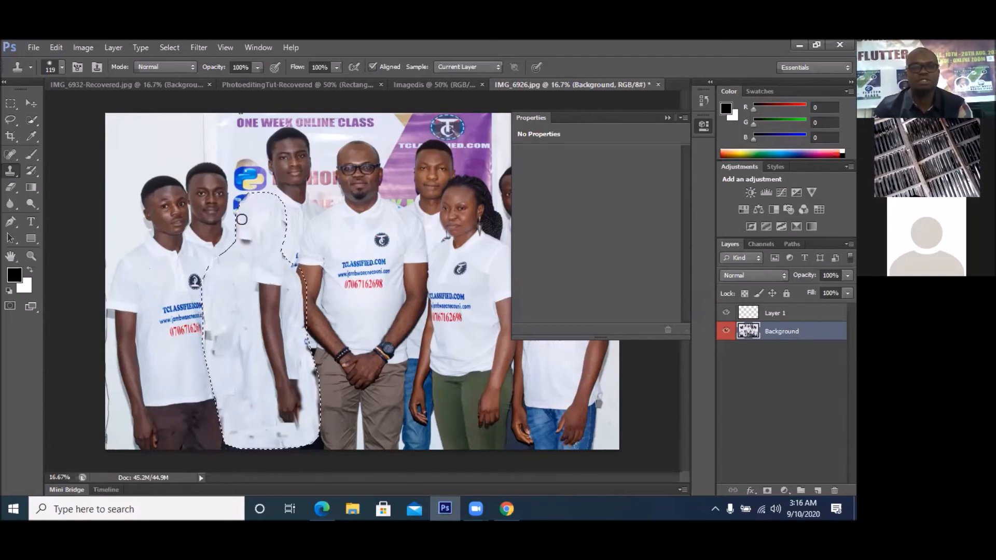
- Sample the Python logo on the banner and clone it into the top of the selection
alt+click(246, 179)
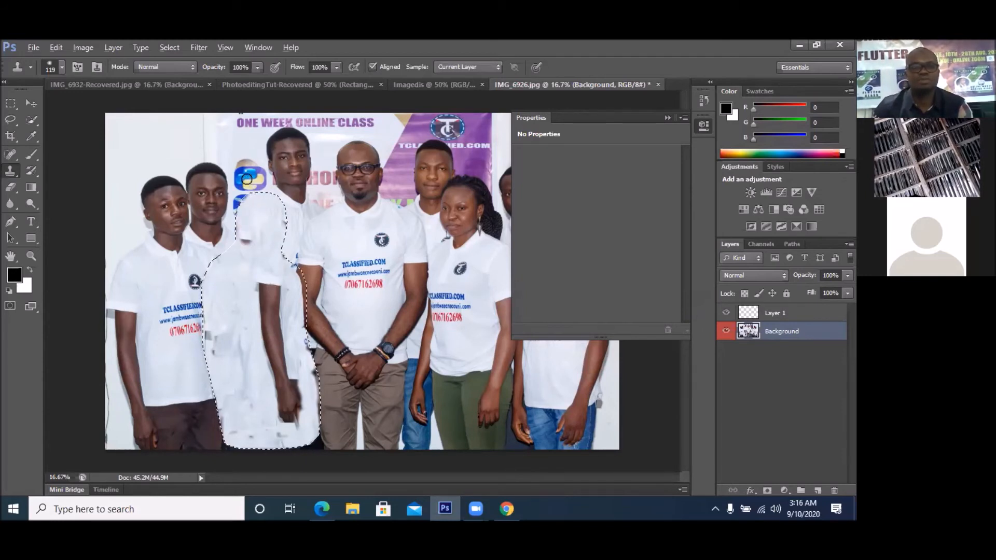
mouse_move(261, 198)
mouse_down()
mouse_move(250, 211)
mouse_move(245, 199)
mouse_up()
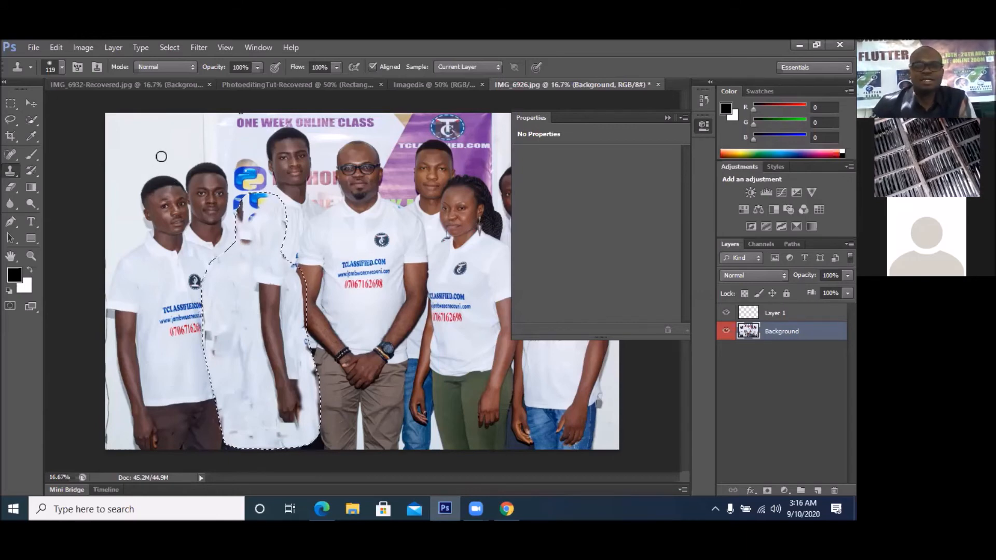
- Check the blog's end-of-stamping instruction in Chrome, return to Photoshop and switch to the Rectangular Marquee tool
click(500, 508)
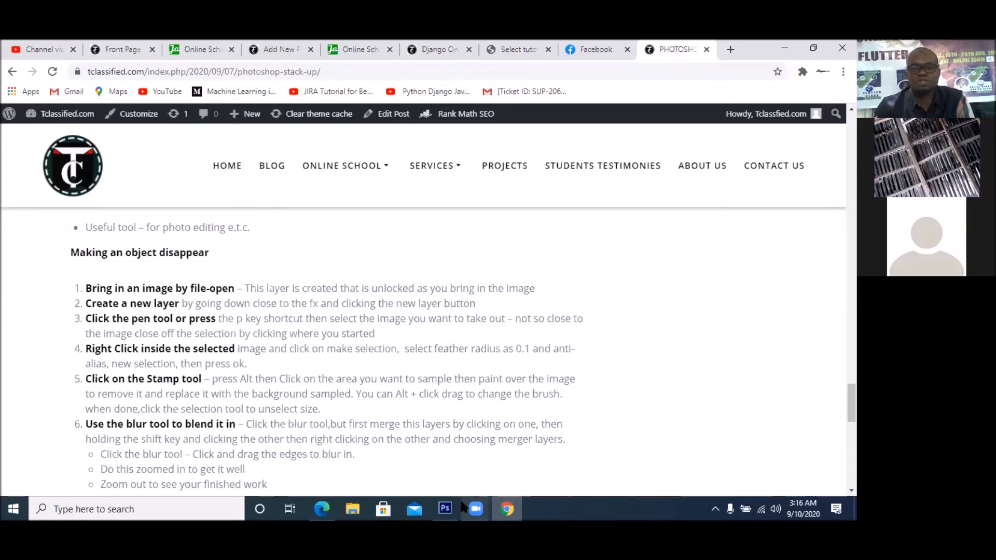
click(447, 509)
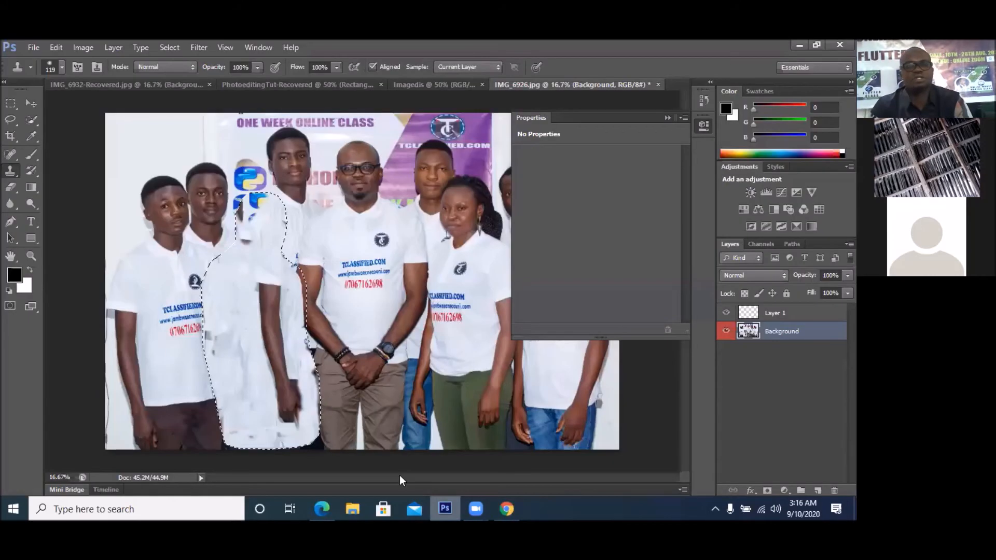
click(10, 105)
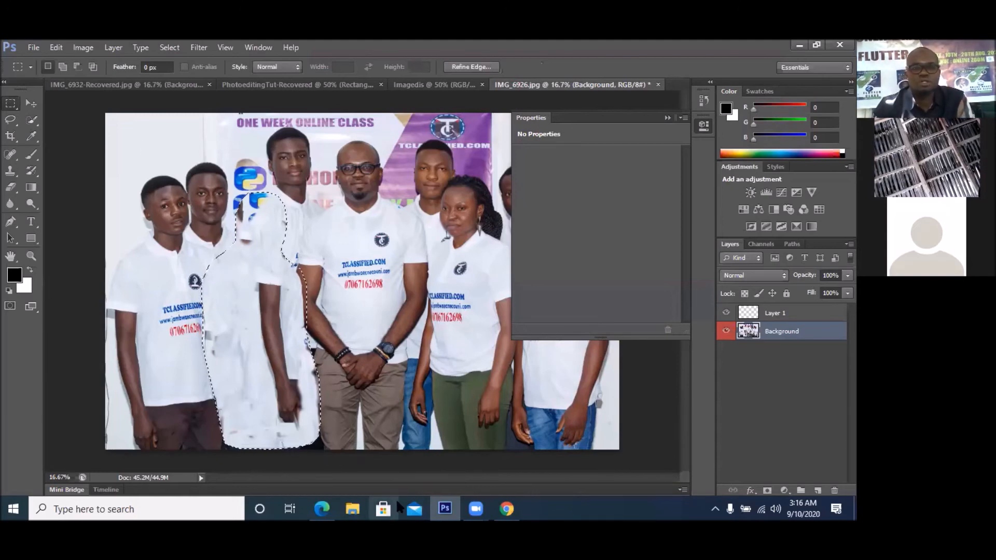
- Reread the layer-merging instruction in Chrome, return to Photoshop and merge Layer 1 with the Background layer
click(507, 509)
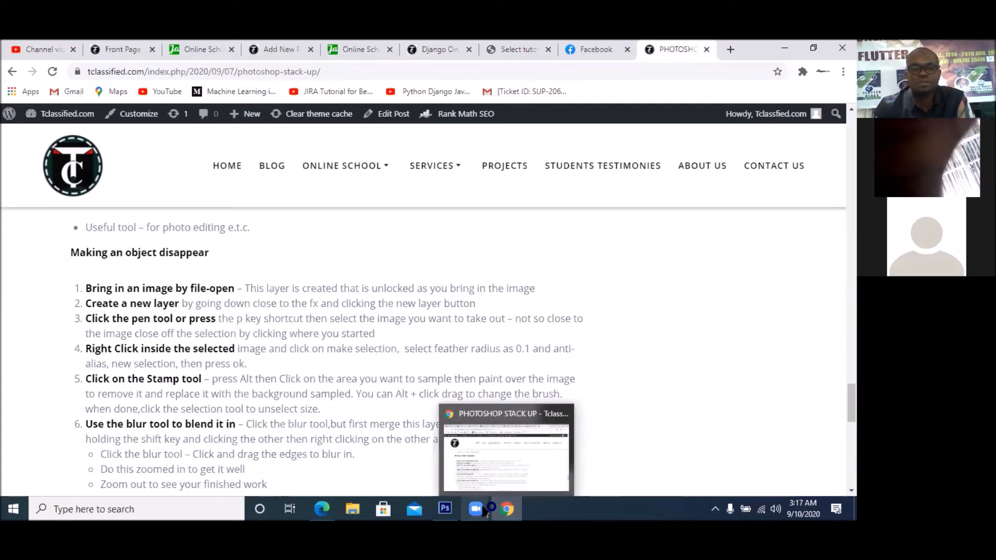
mouse_move(506, 511)
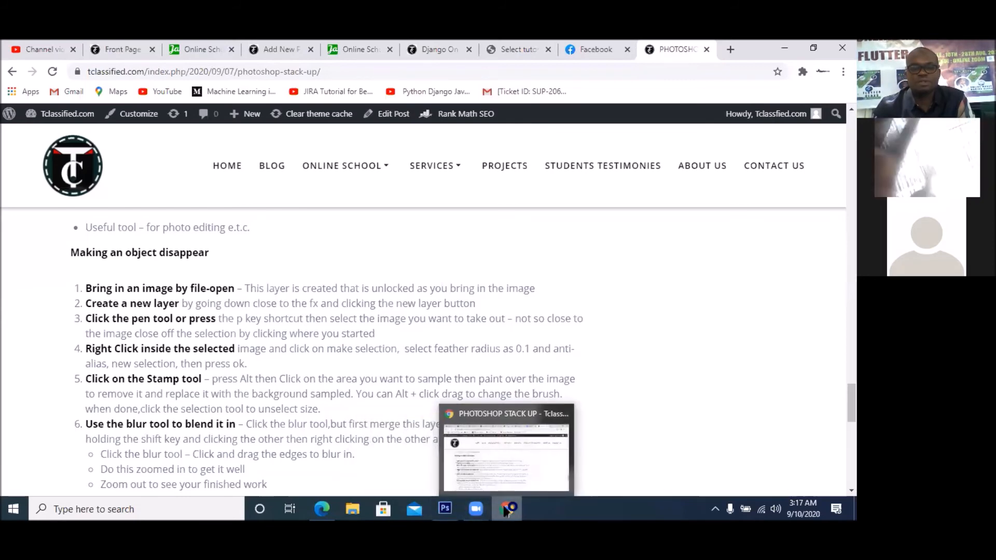
mouse_move(456, 507)
click(457, 484)
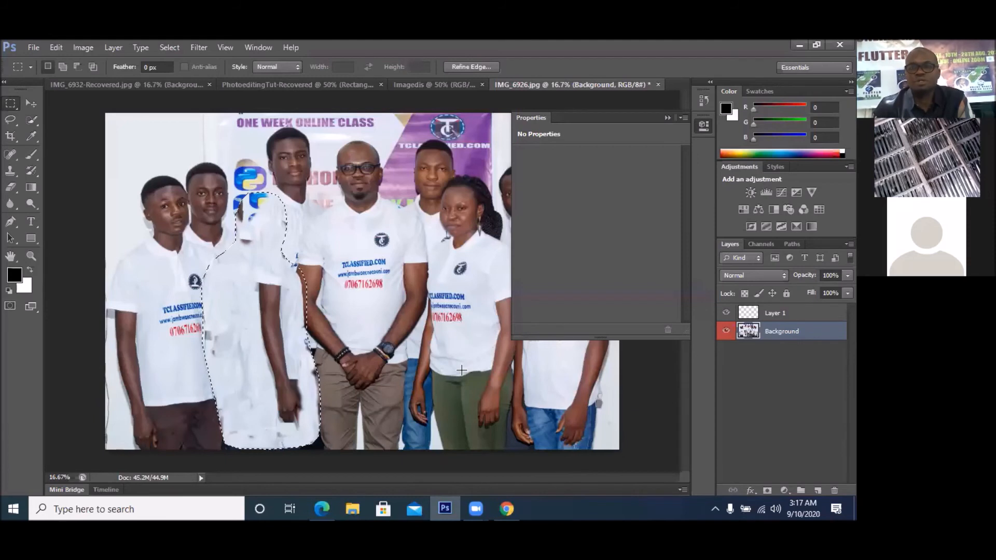
shift+click(785, 325)
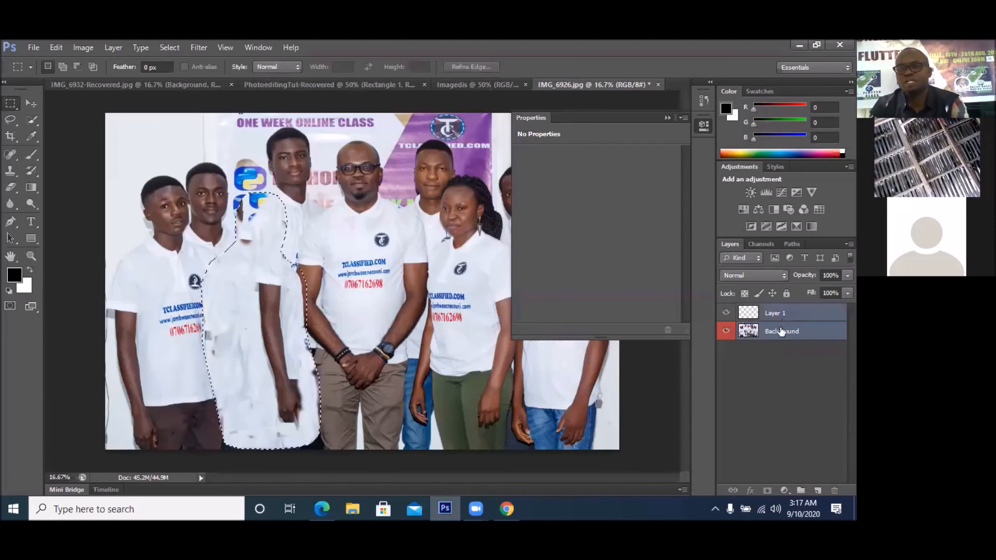
right_click(780, 328)
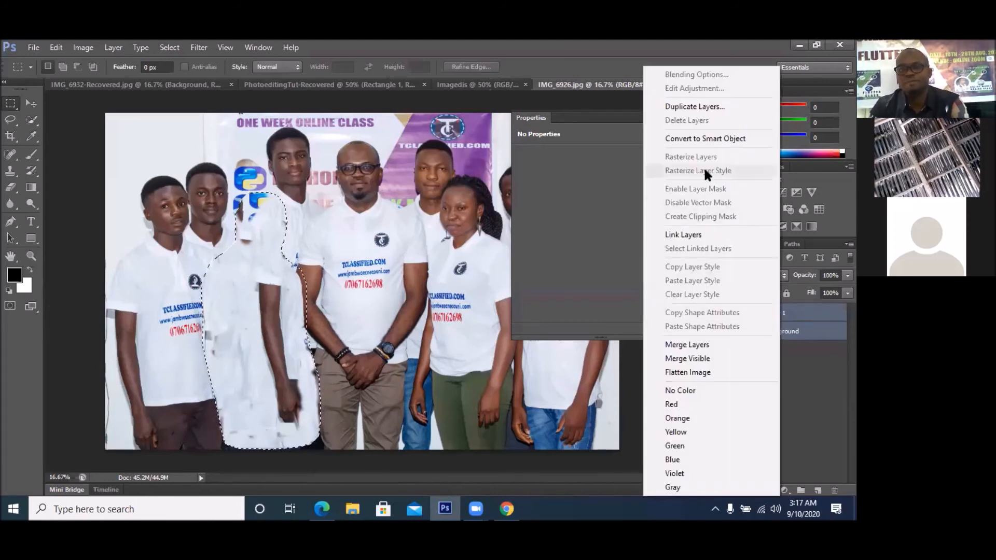
click(706, 347)
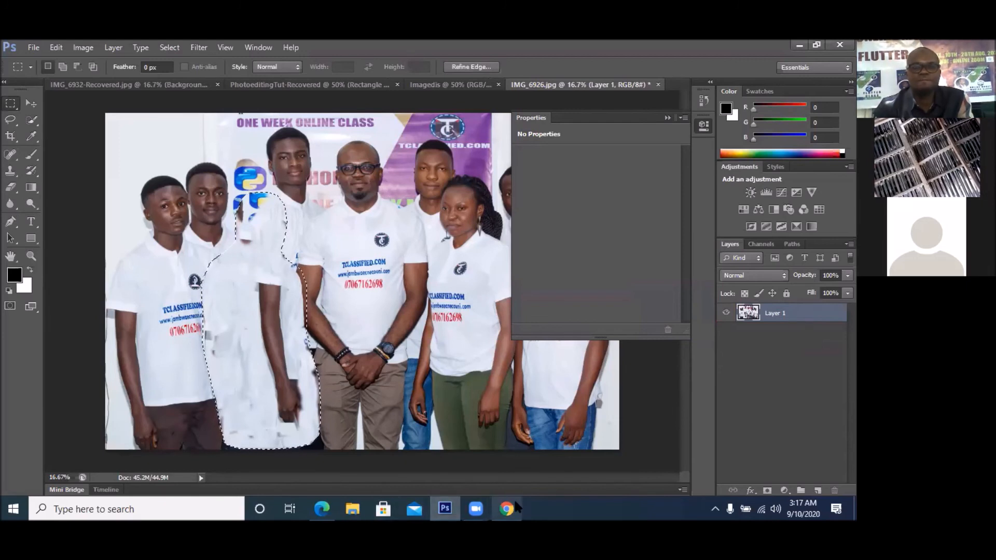
- Read the blur tool instructions in Chrome, return to Photoshop and set the Blur tool's brush to 104 px with 14% hardness
mouse_move(507, 508)
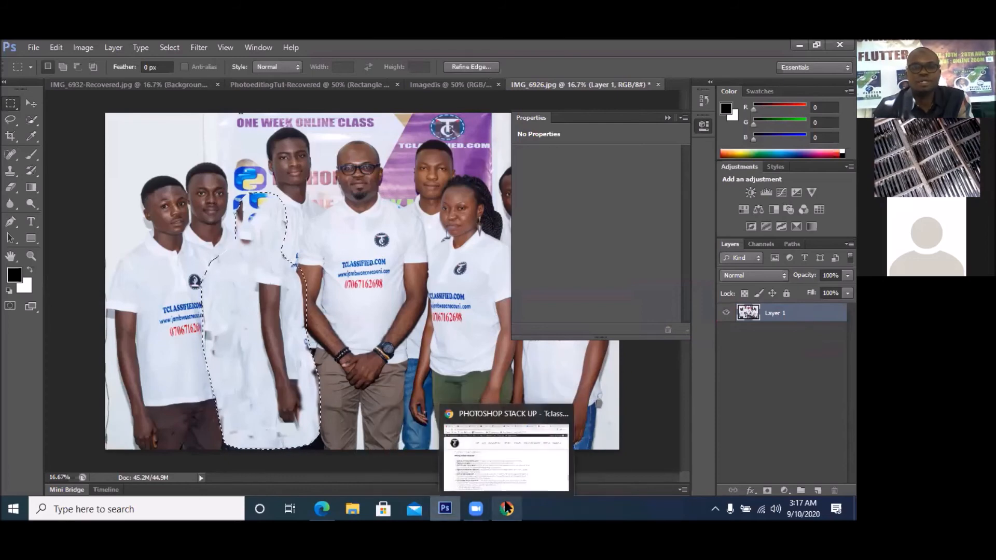
click(513, 484)
scroll(345, 441, down, 3)
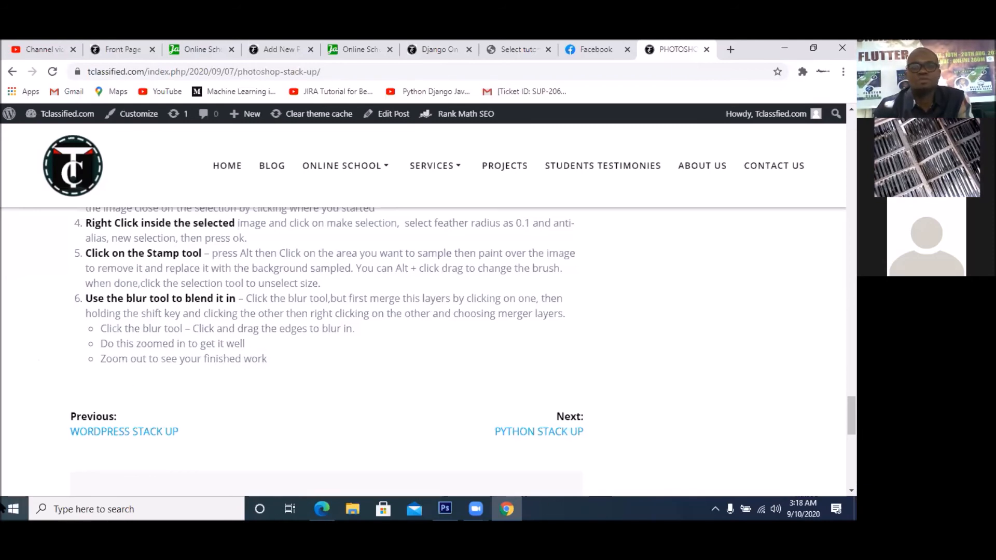
click(446, 508)
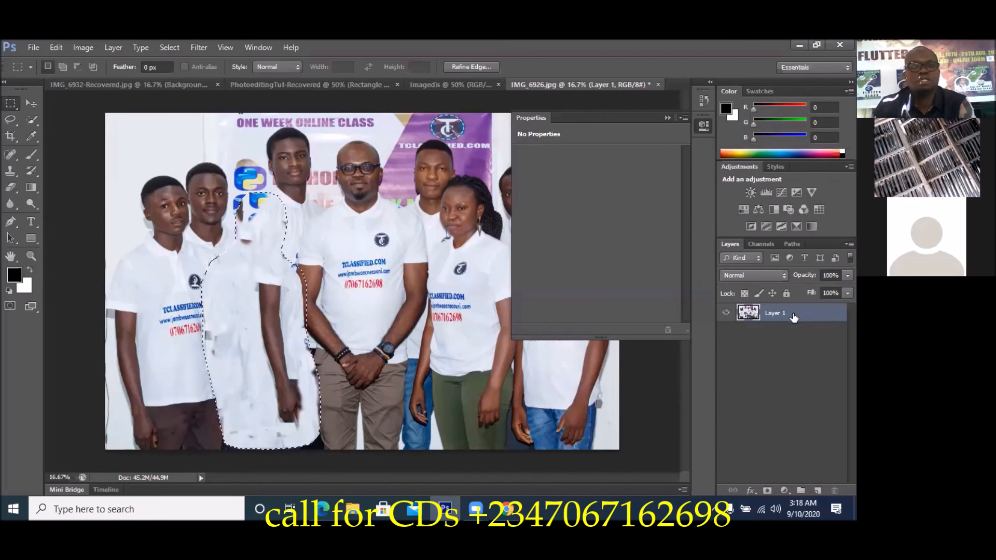
click(12, 209)
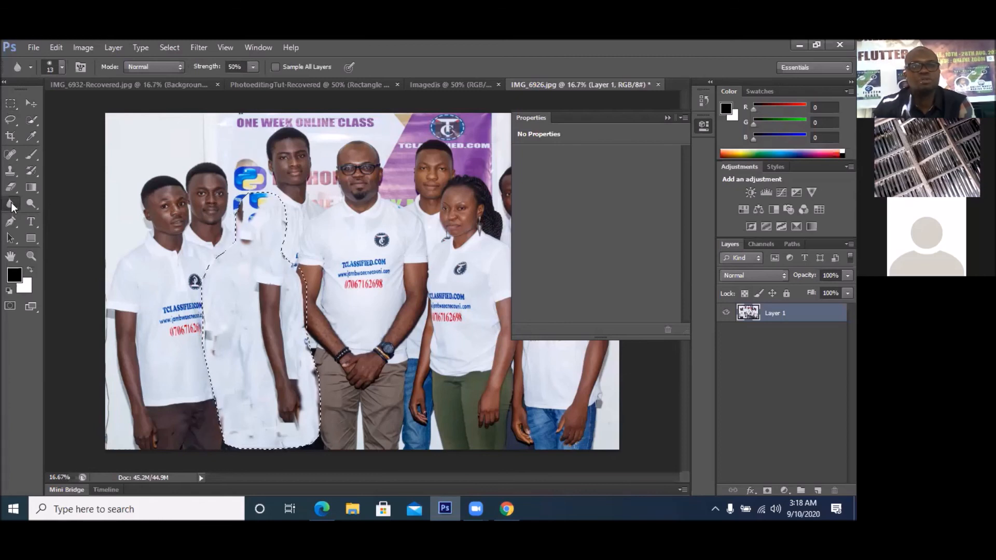
click(61, 68)
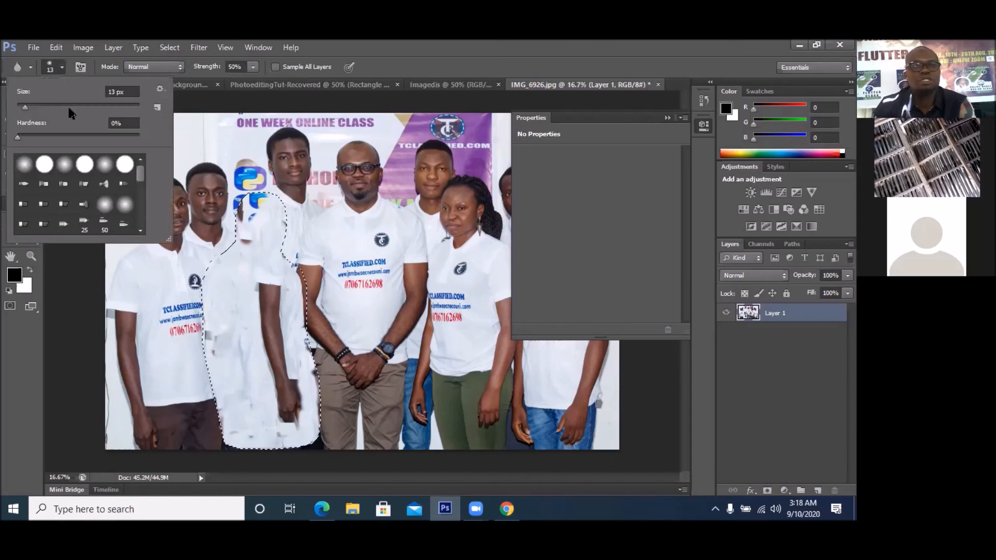
click(78, 104)
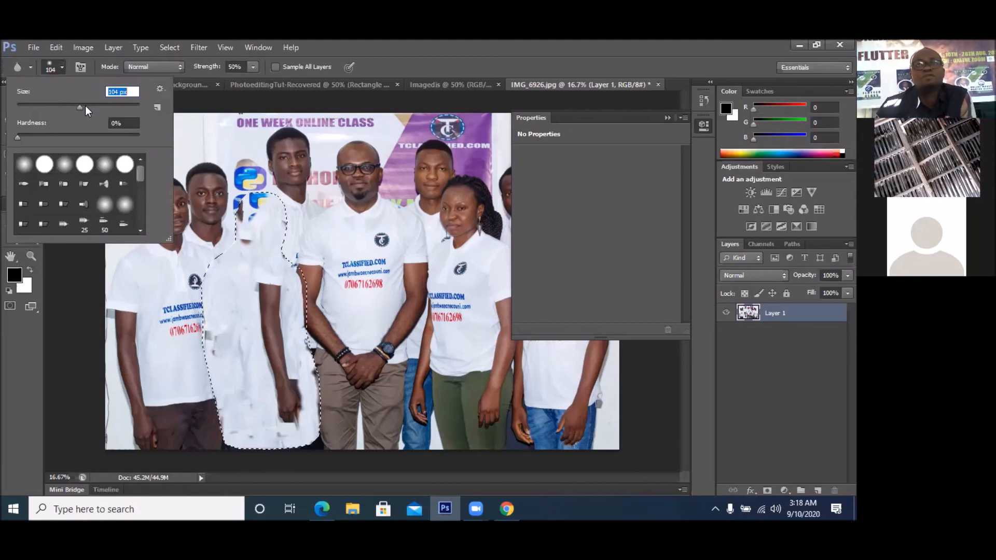
drag(26, 137, 36, 136)
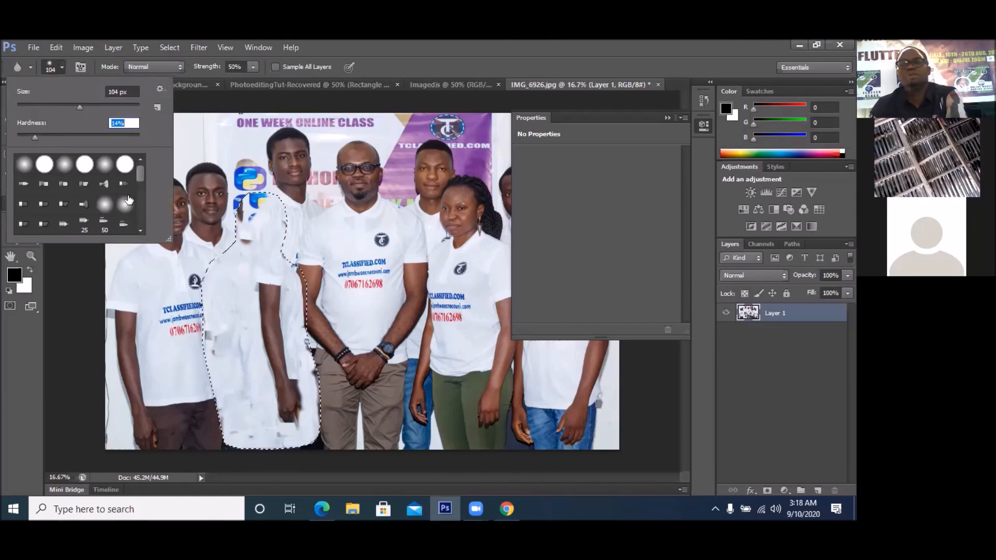
- Accept the Blur brush's size and hardness settings and switch to the Rectangular Marquee tool
key(Return)
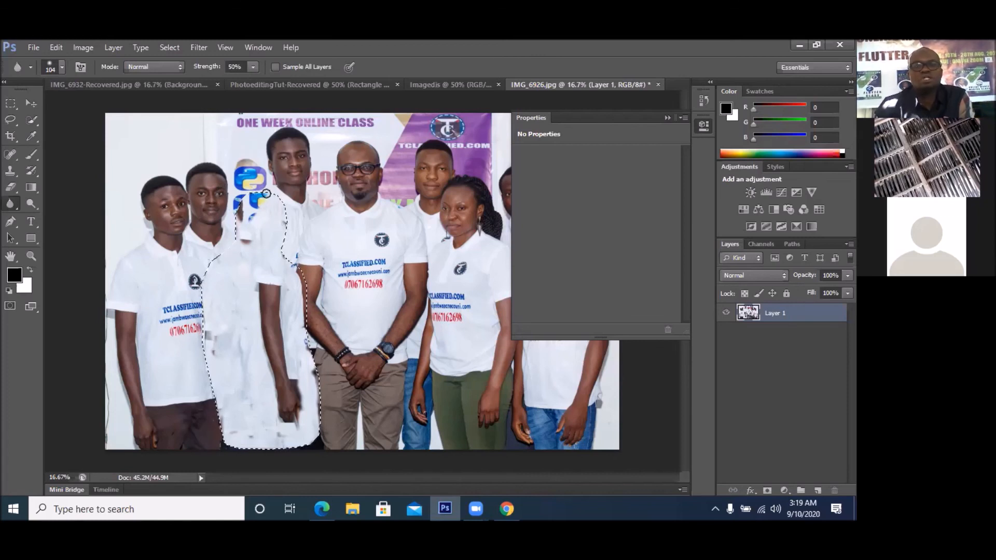
click(11, 103)
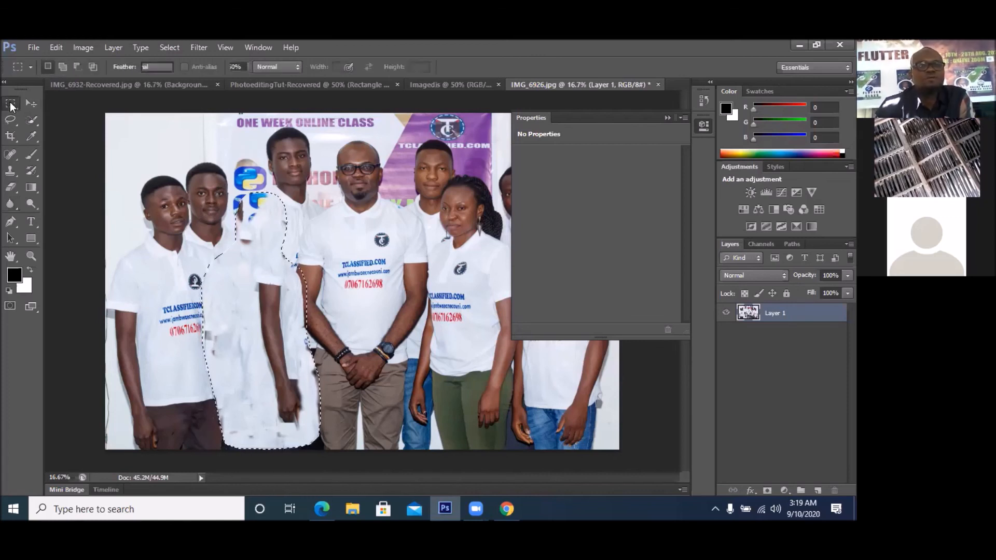
- Save the edited image to the Desktop as imgdispear in Photoshop format with Maximize Compatibility on, and clear the selection
click(33, 47)
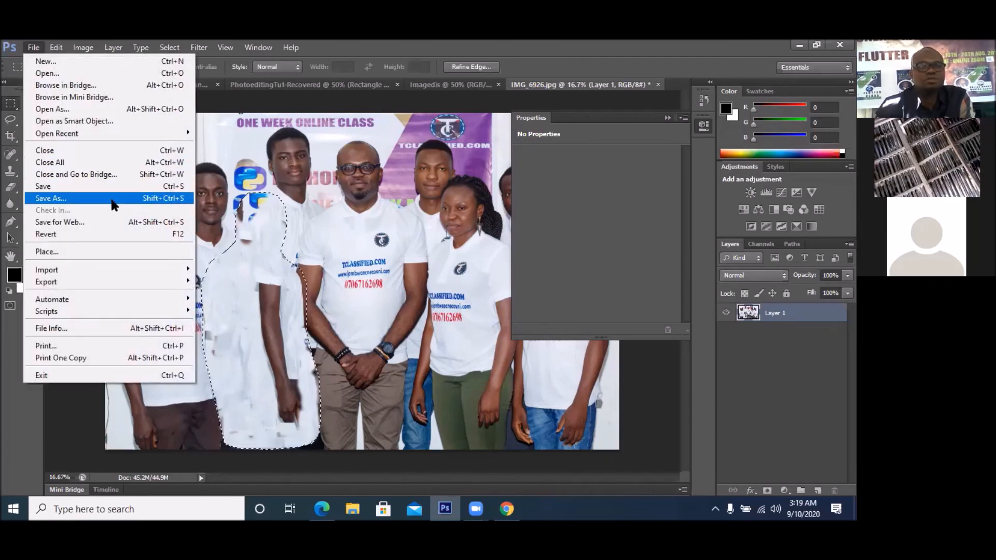
click(173, 200)
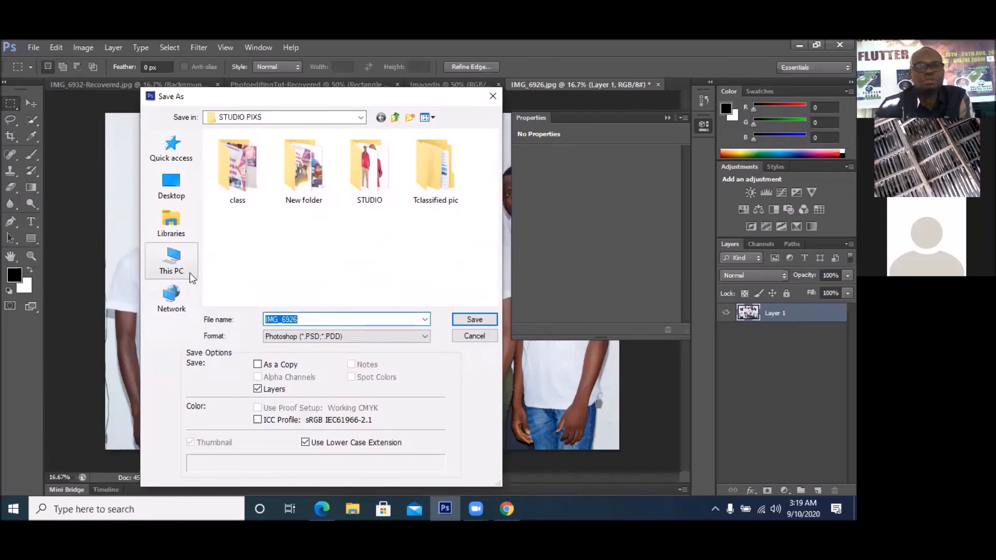
click(178, 184)
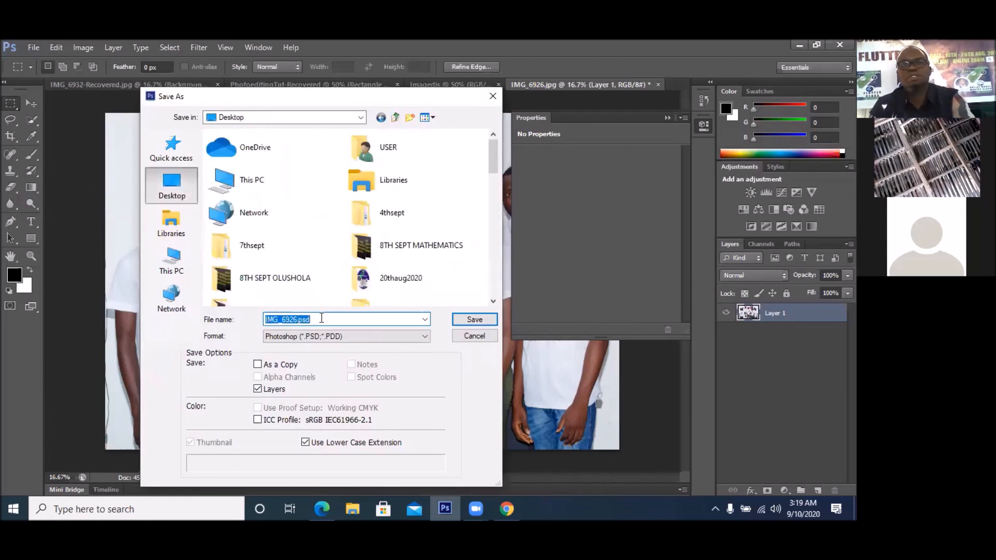
text(i)
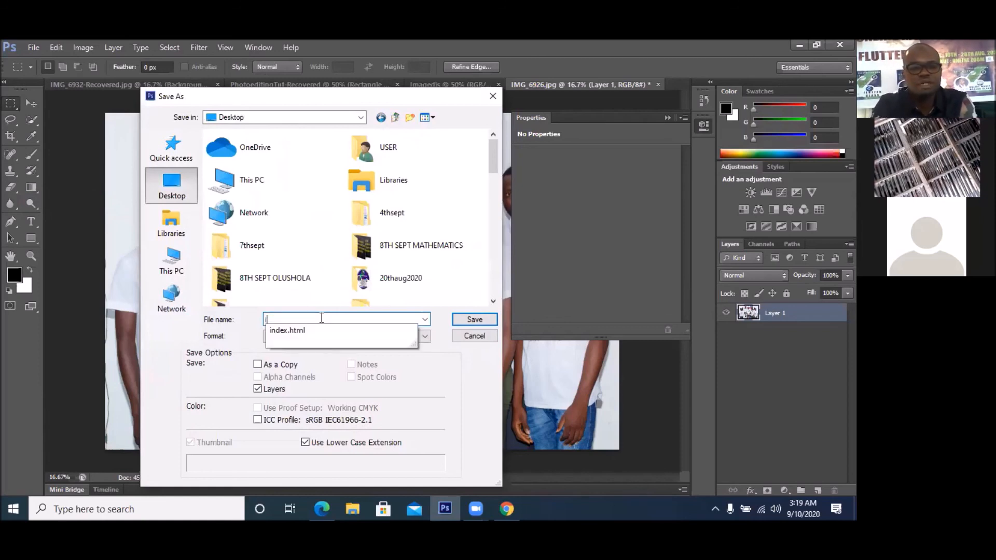
text(mgdispear)
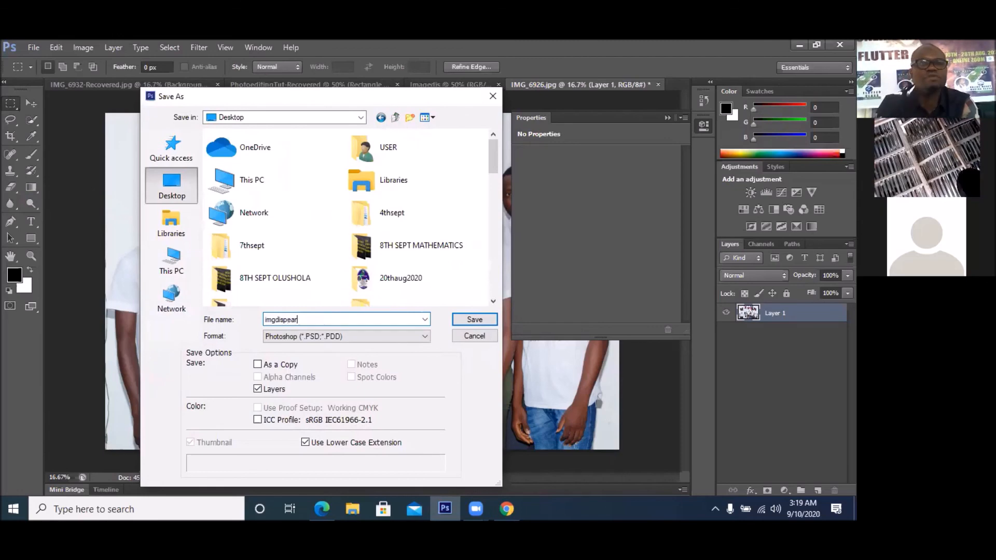
click(469, 323)
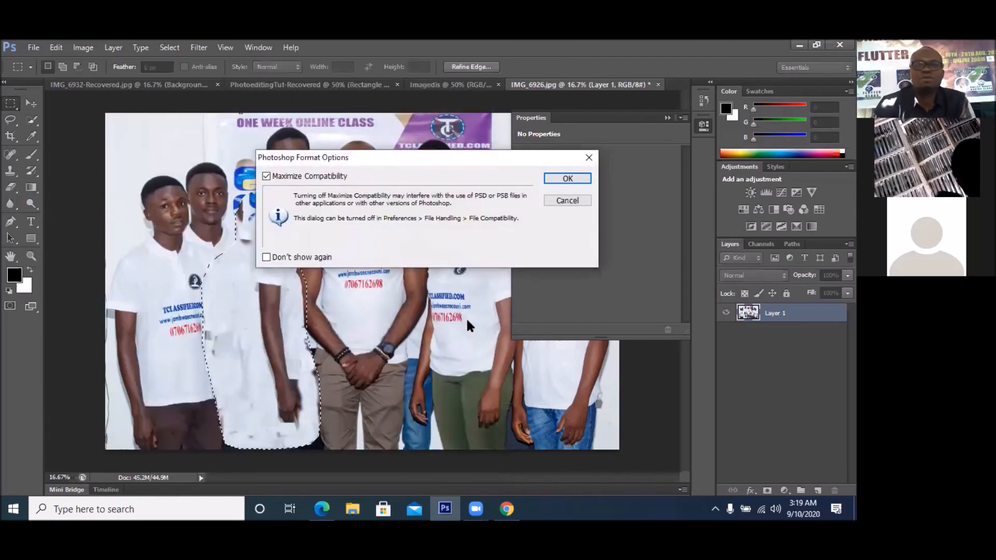
click(581, 176)
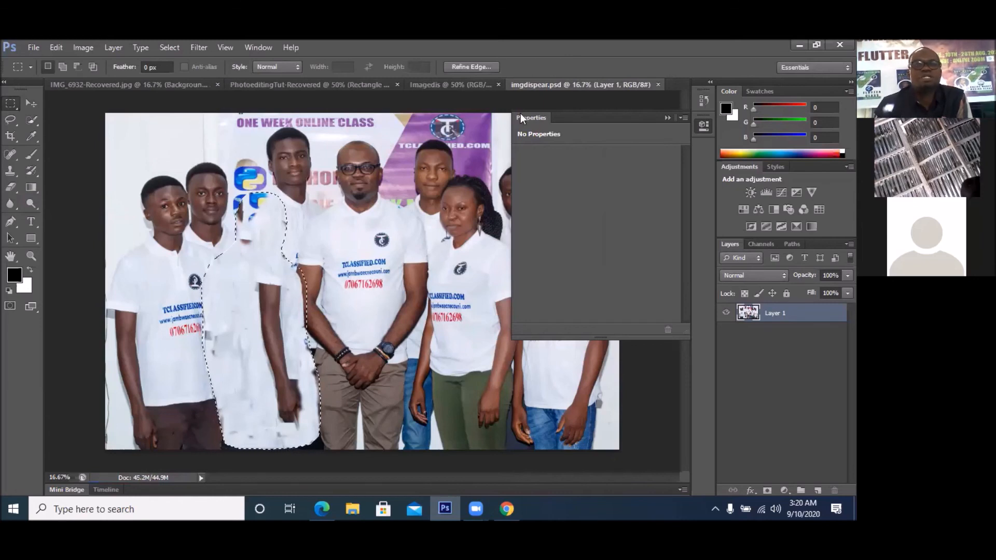
key(ctrl+d)
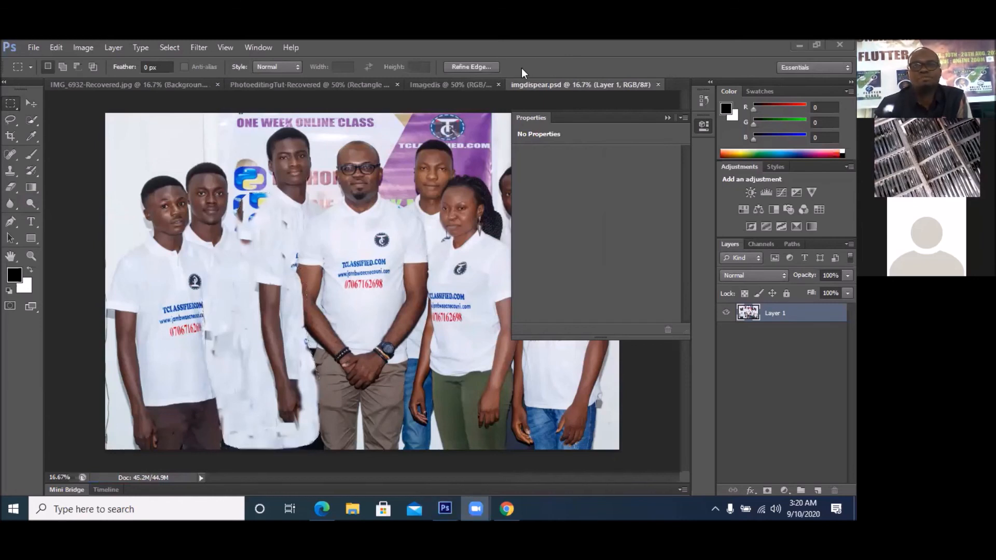